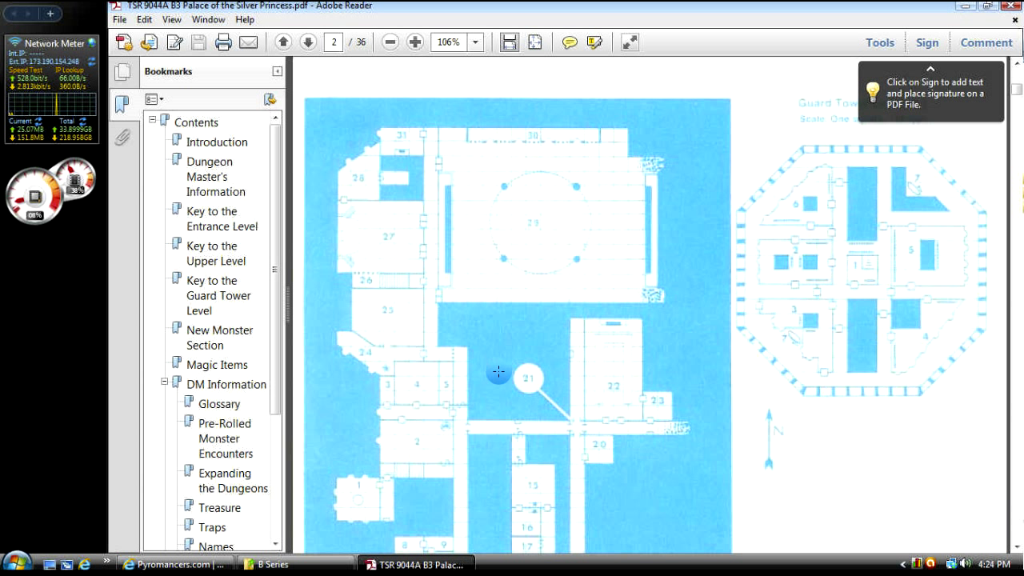
Step: Scroll through the dungeon map on page 2 of the Palace of the Silver Princess PDF
{"action": "scroll", "coordinate": [590, 341], "scroll_direction": "down", "scroll_amount": 4}
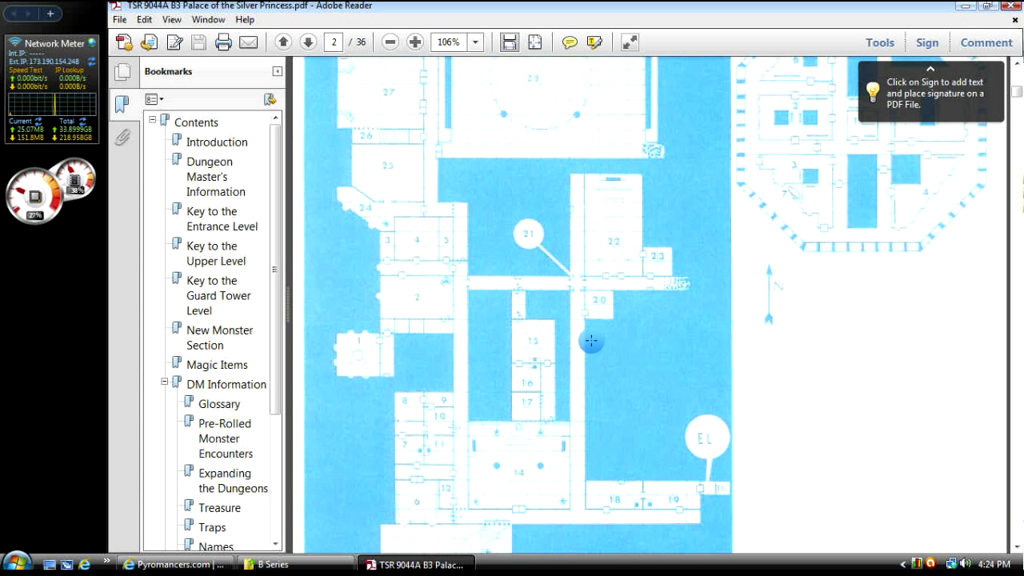
{"action": "right_click", "coordinate": [484, 199]}
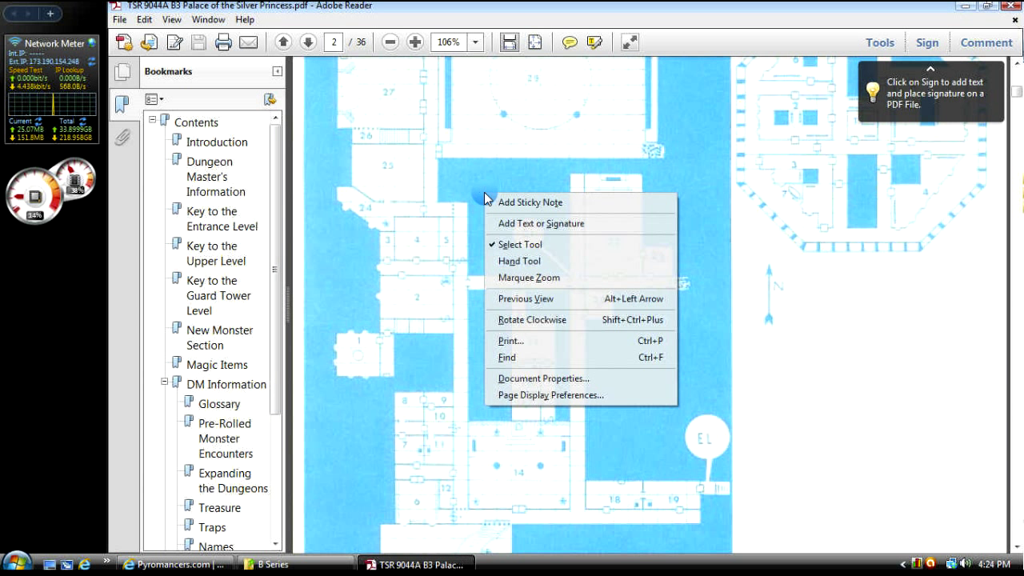
{"action": "left_click", "coordinate": [694, 199]}
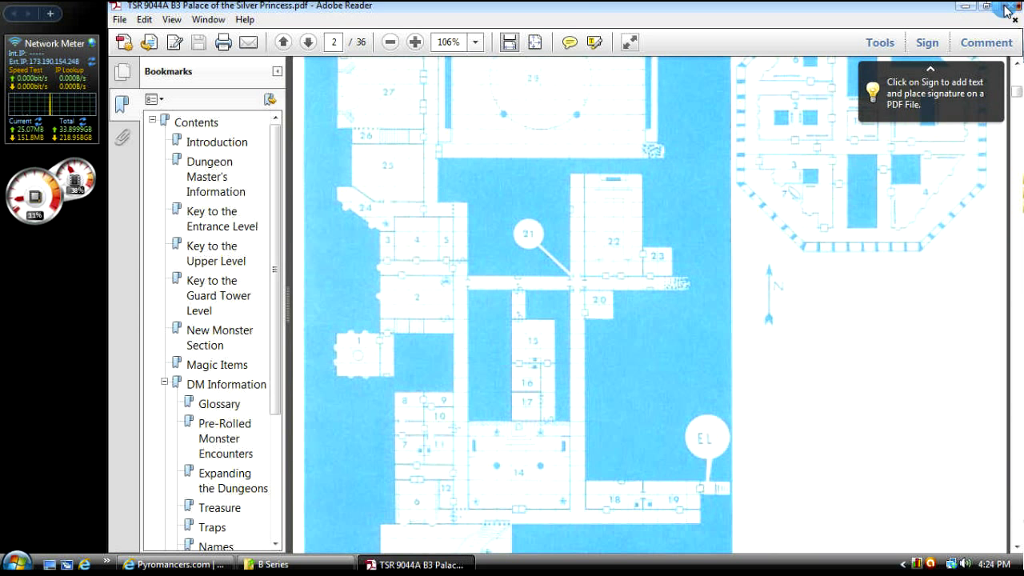
Step: Launch Some PDF Image Extract from the Start menu
{"action": "left_click", "coordinate": [1006, 10]}
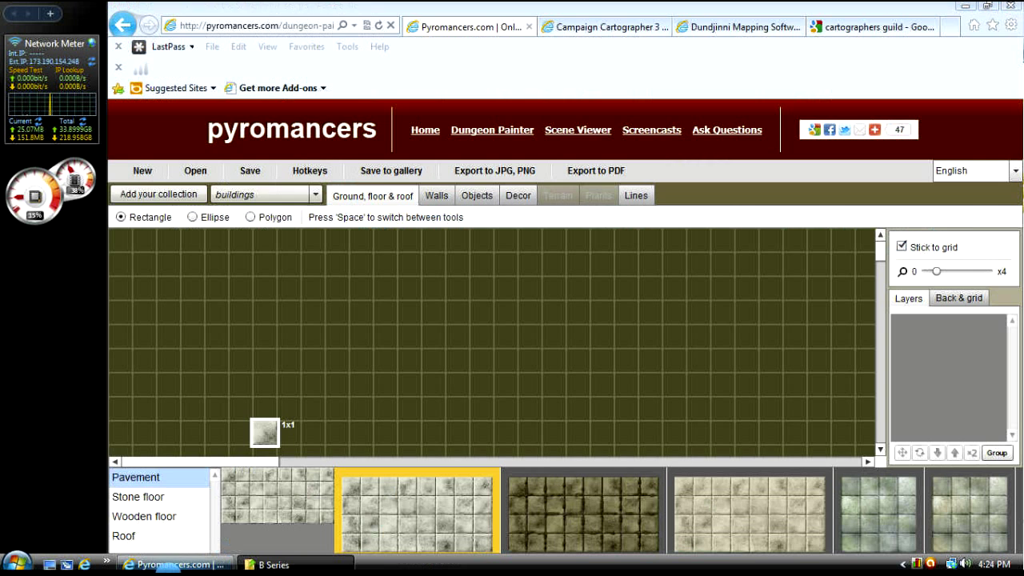
{"action": "left_click", "coordinate": [11, 563]}
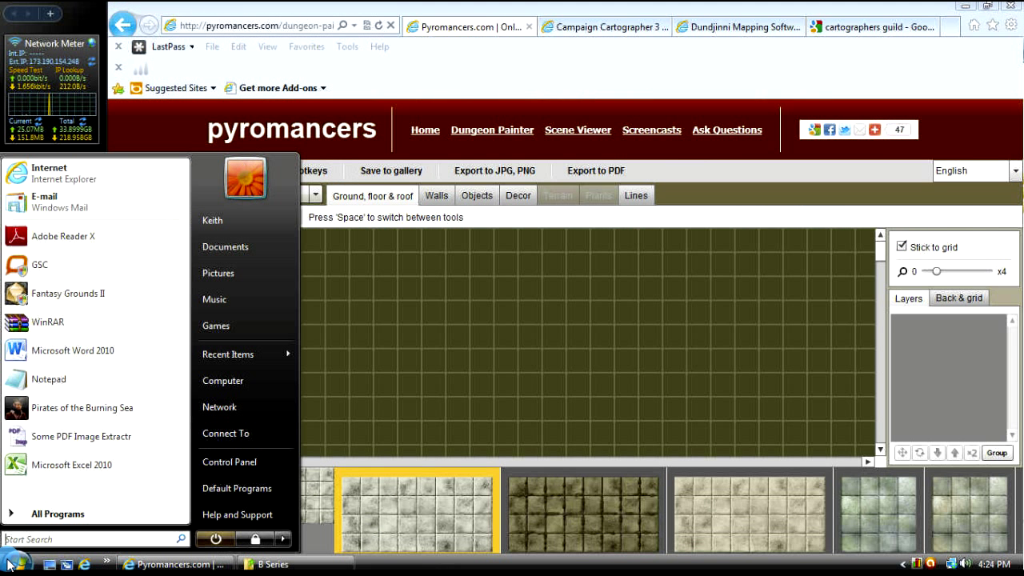
{"action": "left_click", "coordinate": [96, 437]}
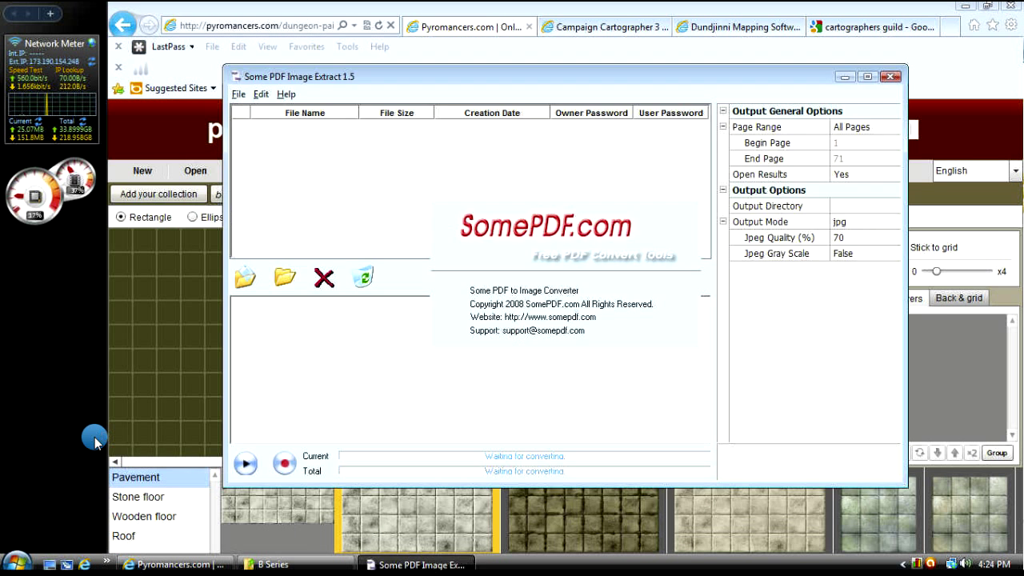
Step: Load the TSR 9044A B3 Palace of the Silver Princess PDF and convert its pages to JPGs
{"action": "left_click", "coordinate": [238, 94]}
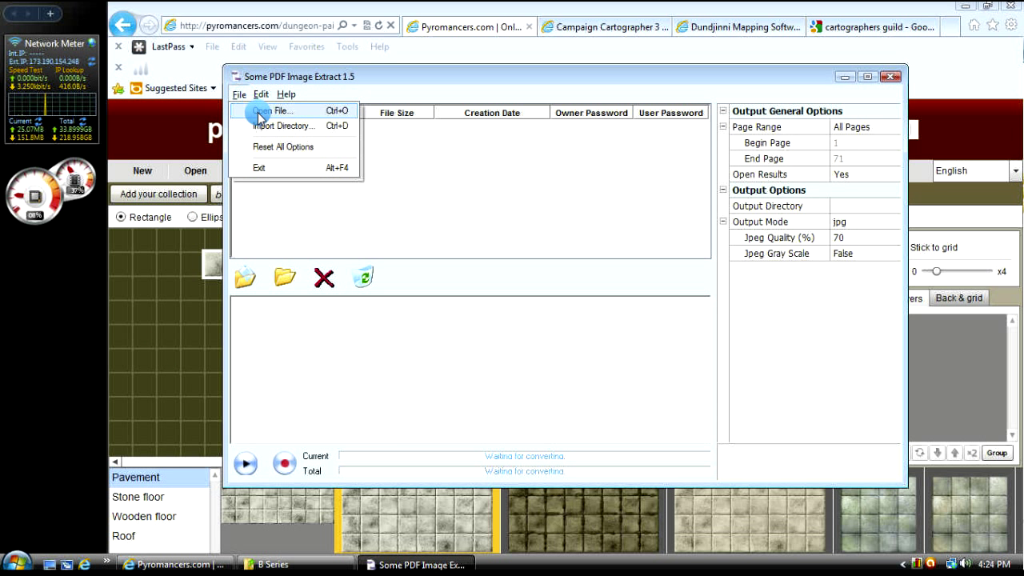
{"action": "left_click", "coordinate": [264, 108]}
{"action": "left_click", "coordinate": [412, 204]}
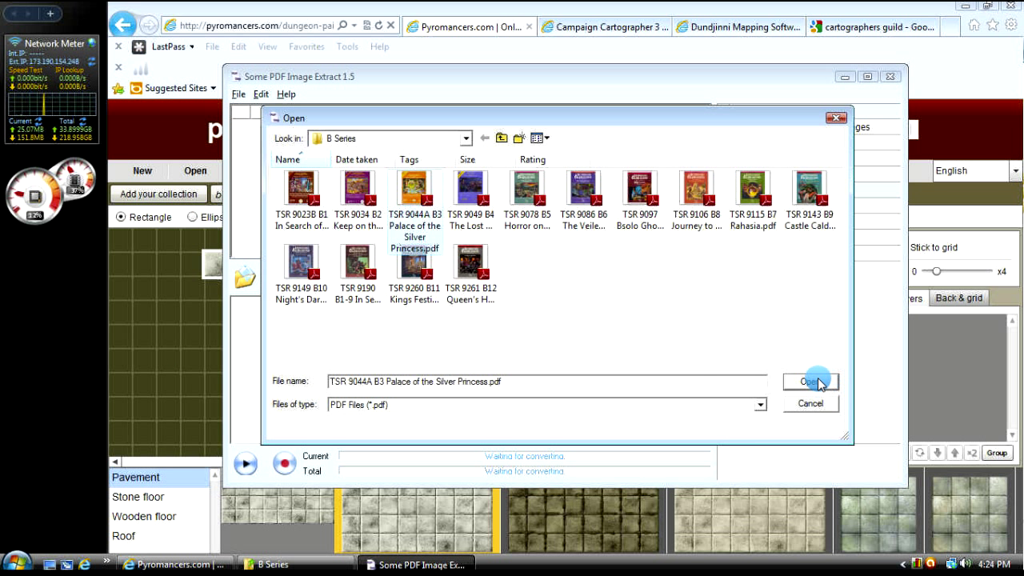
{"action": "left_click", "coordinate": [812, 381]}
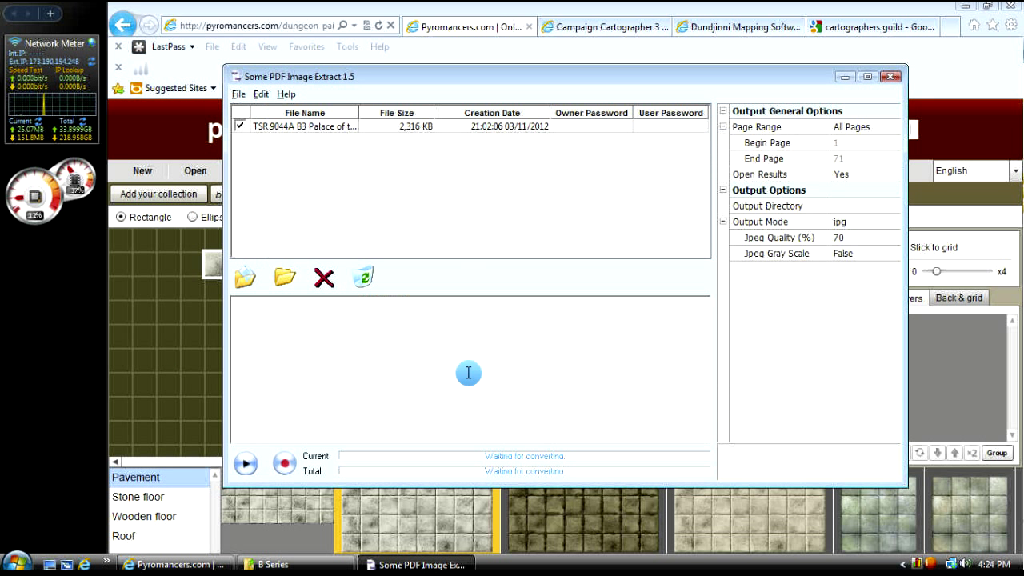
{"action": "left_click", "coordinate": [245, 466]}
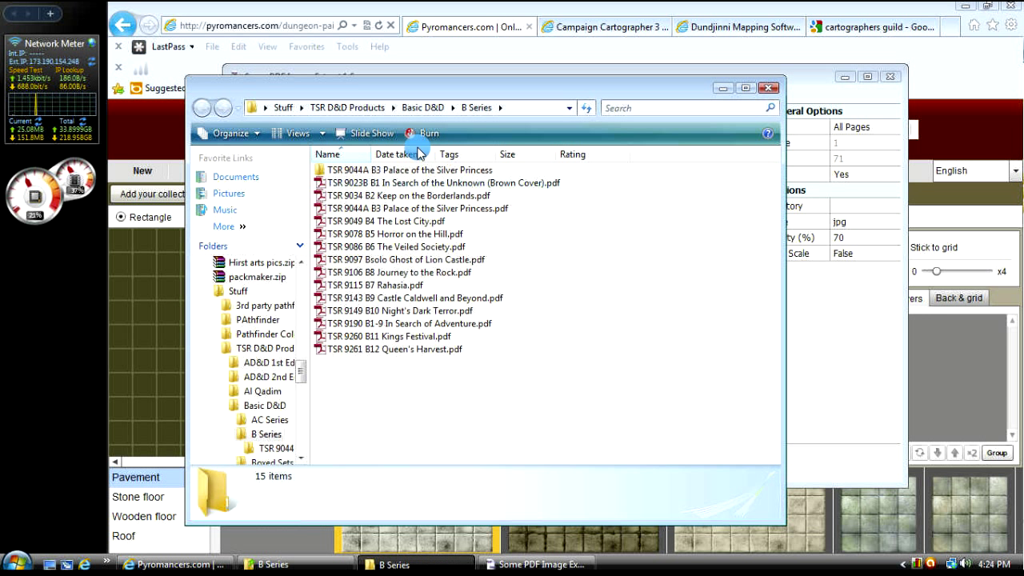
Step: Open the TSR 9044A B3 output folder, inspect -001.jpg, and close Explorer
{"action": "double_click", "coordinate": [342, 172]}
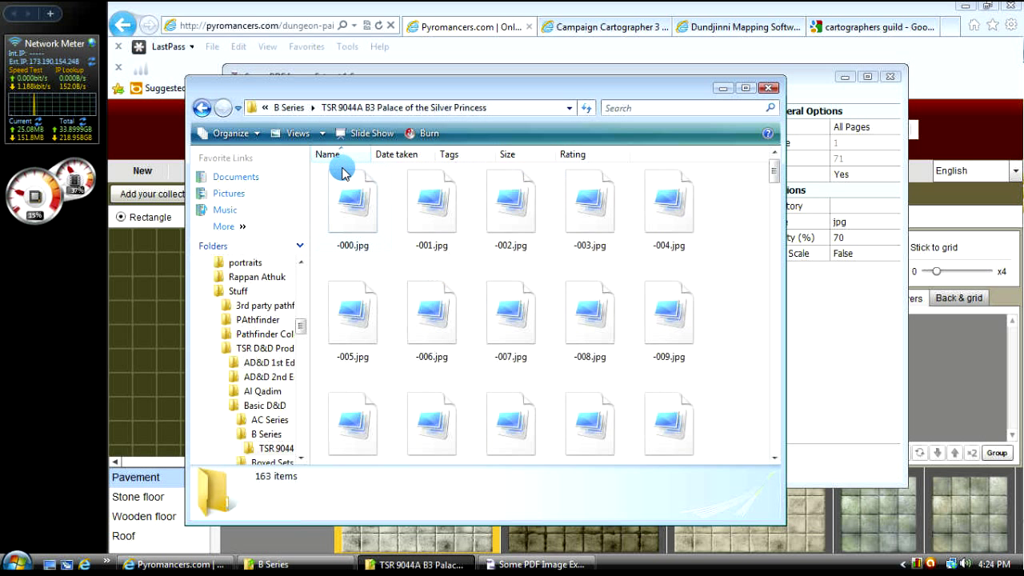
{"action": "left_click", "coordinate": [430, 207]}
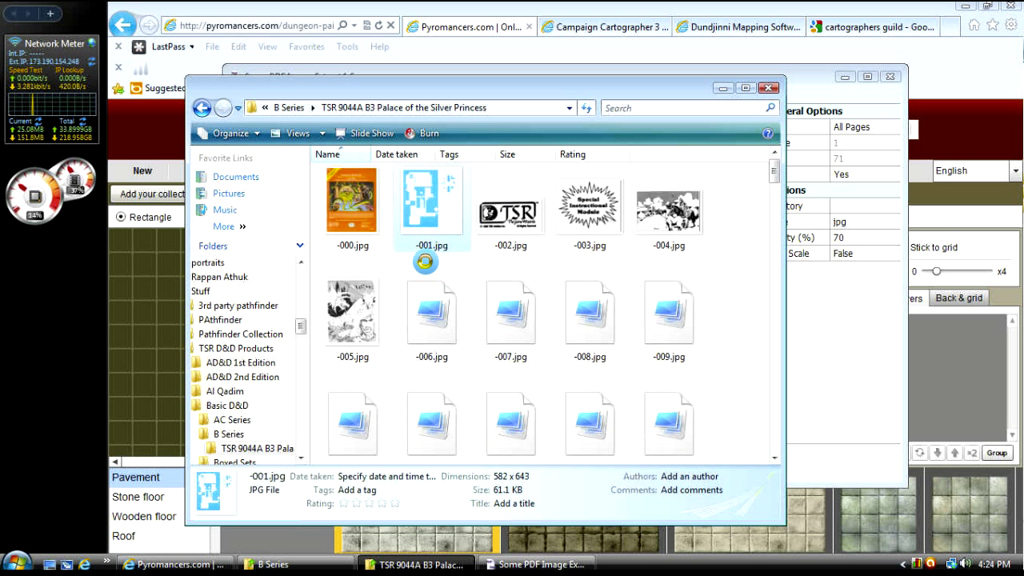
{"action": "left_click_drag", "start_coordinate": [433, 236], "coordinate": [744, 112]}
{"action": "left_click", "coordinate": [769, 89]}
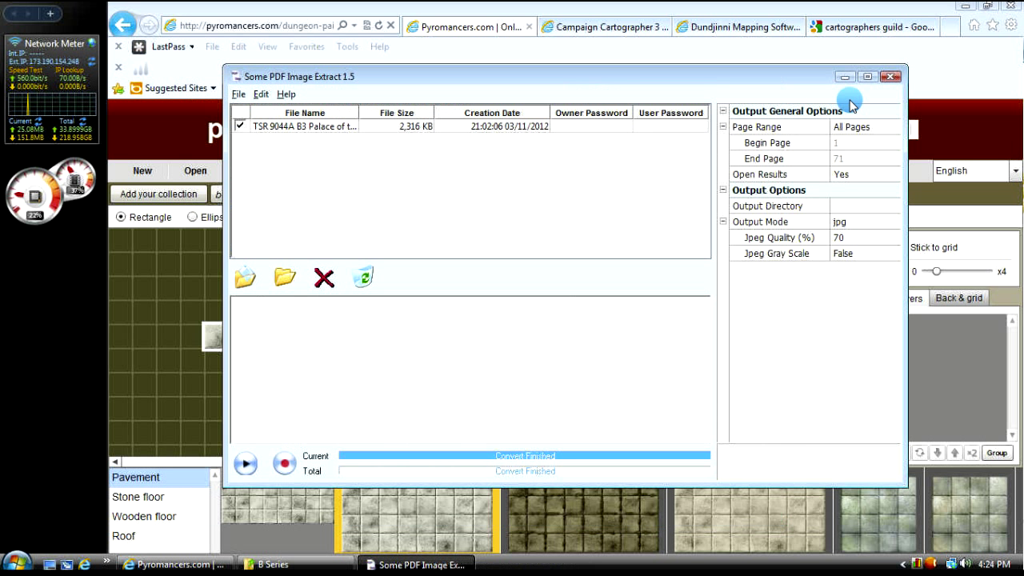
Step: Close Some PDF Image Extract, leaving the blank Dungeon Painter grid untouched
{"action": "left_click", "coordinate": [892, 78]}
{"action": "mouse_move", "coordinate": [370, 315]}
{"action": "left_mouse_down"}
{"action": "mouse_move", "coordinate": [357, 336]}
{"action": "mouse_move", "coordinate": [340, 296]}
{"action": "left_mouse_up"}
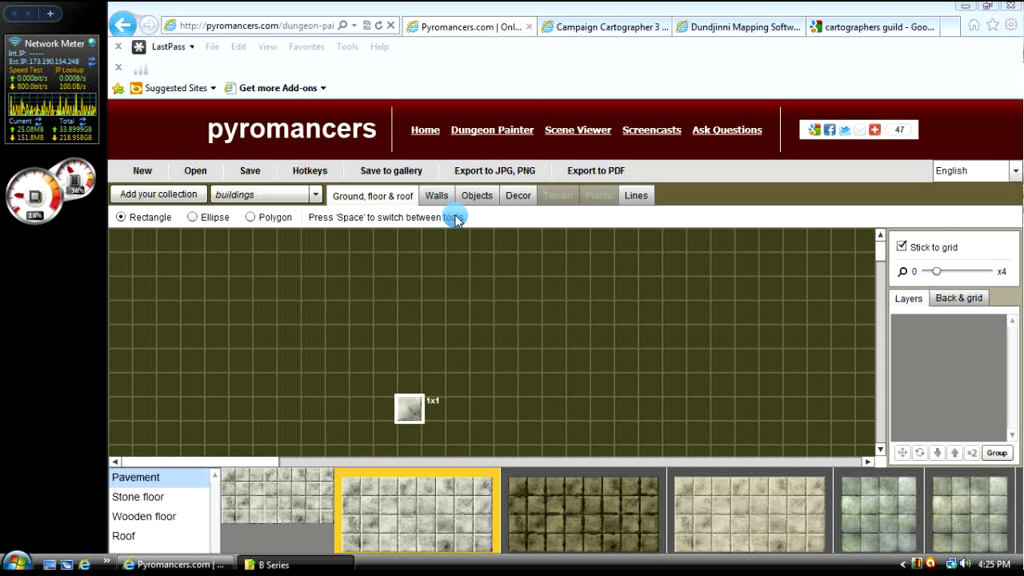
Step: Browse the ProFantasy Campaign Cartographer 3 overview and its Products menu
{"action": "left_click", "coordinate": [600, 29]}
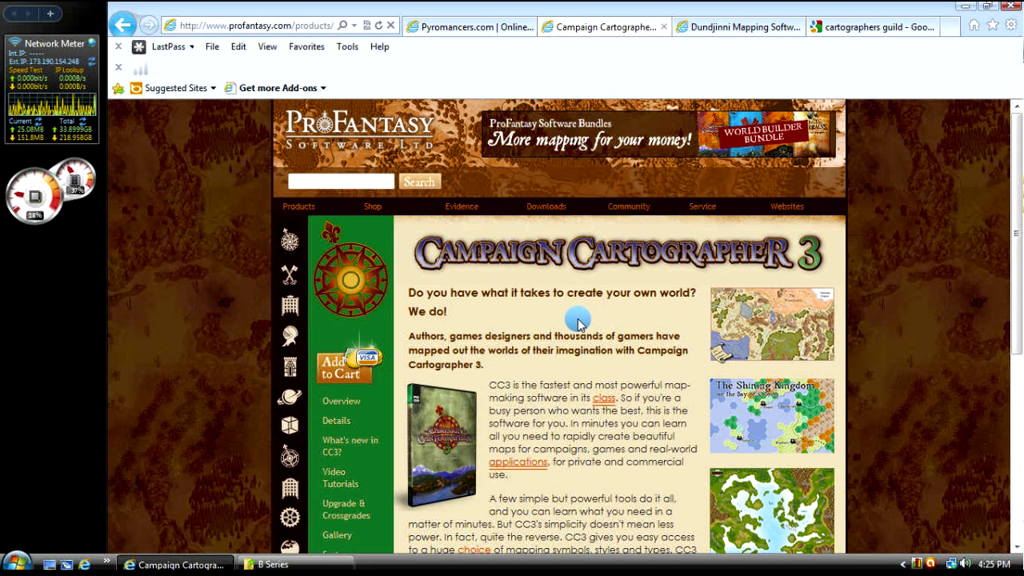
{"action": "scroll", "coordinate": [577, 320], "scroll_direction": "down", "scroll_amount": 3}
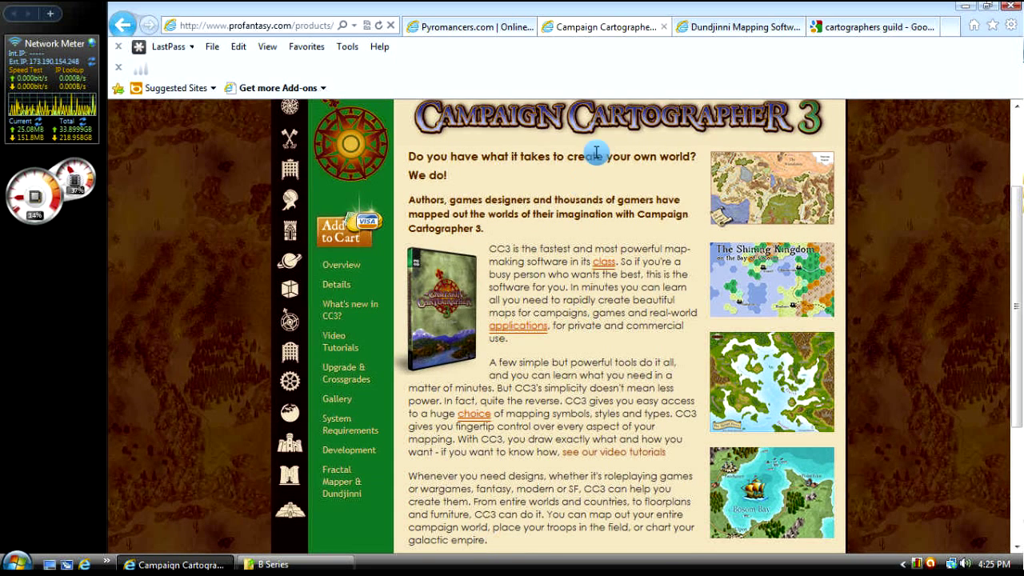
{"action": "scroll", "coordinate": [590, 293], "scroll_direction": "down", "scroll_amount": 1}
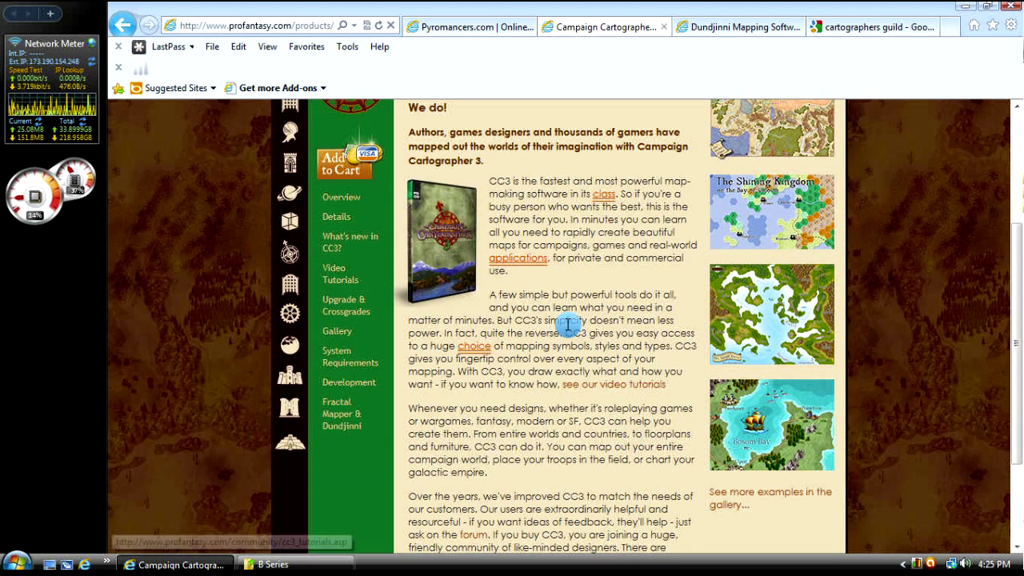
{"action": "scroll", "coordinate": [567, 324], "scroll_direction": "up", "scroll_amount": 2}
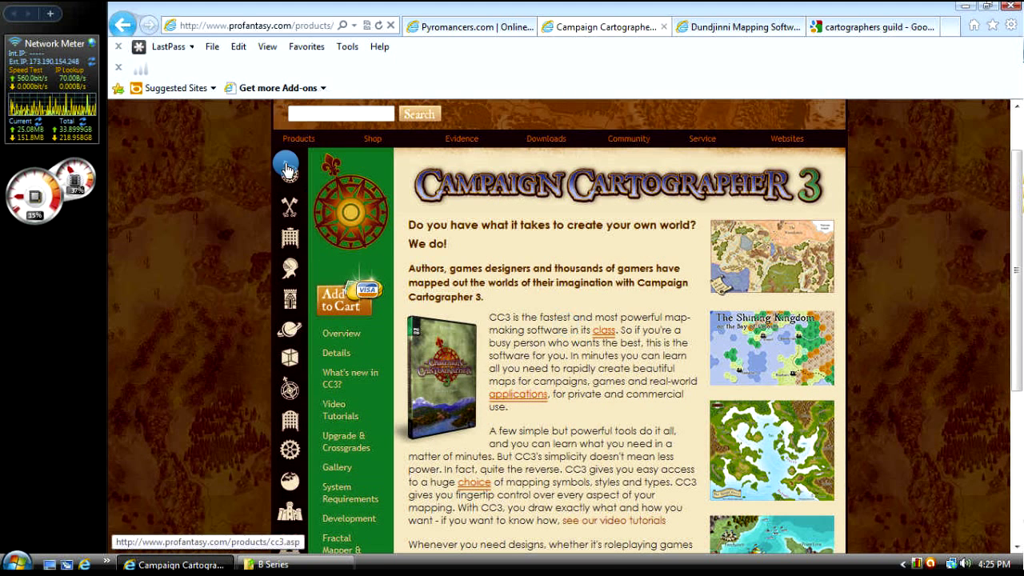
{"action": "mouse_move", "coordinate": [299, 139]}
{"action": "mouse_move", "coordinate": [335, 232]}
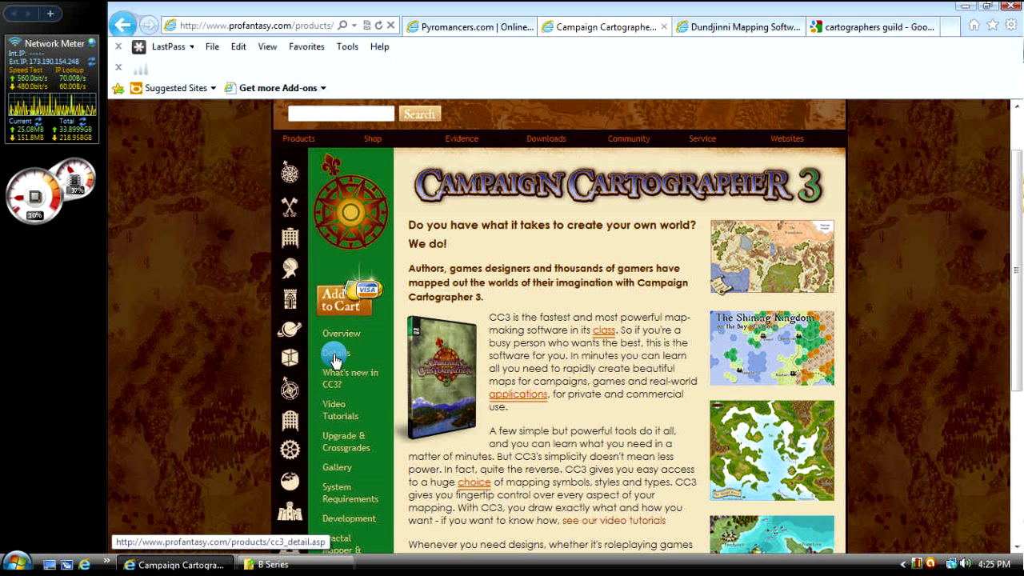
{"action": "left_click", "coordinate": [737, 29]}
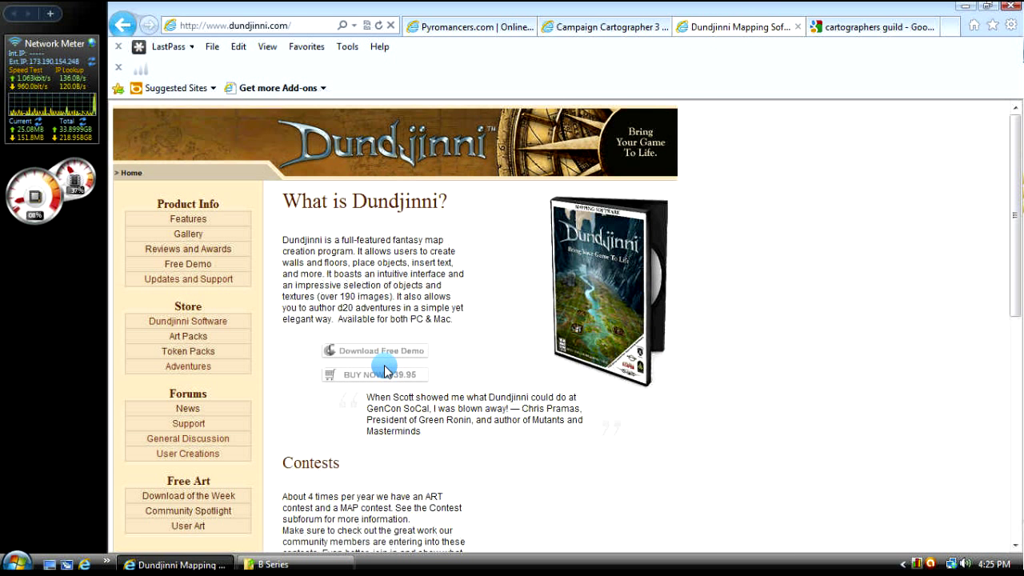
Step: Scroll down and back up the Dundjinni home page listing the software at $39.95
{"action": "scroll", "coordinate": [384, 369], "scroll_direction": "down", "scroll_amount": 5}
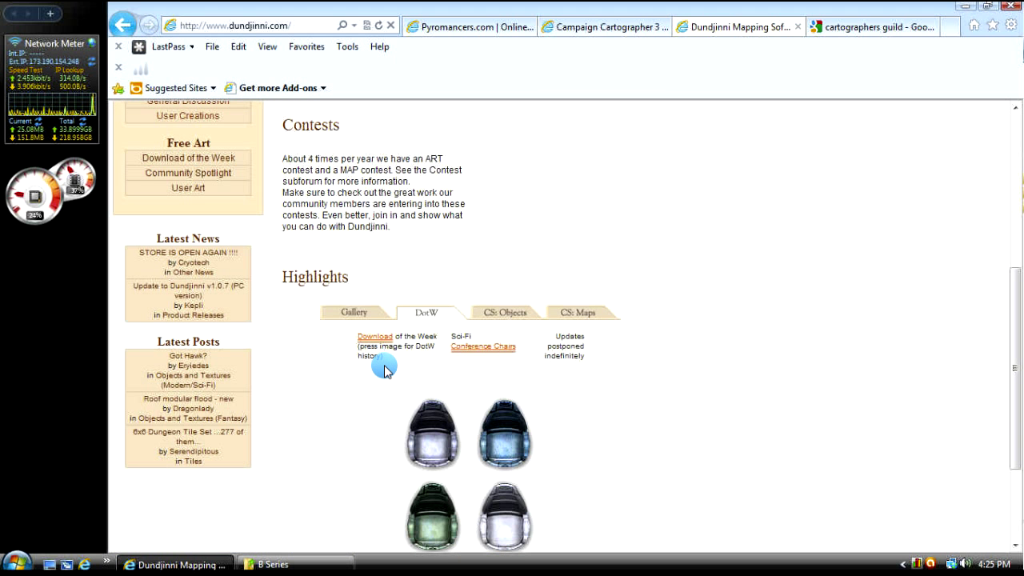
{"action": "scroll", "coordinate": [384, 368], "scroll_direction": "up", "scroll_amount": 2}
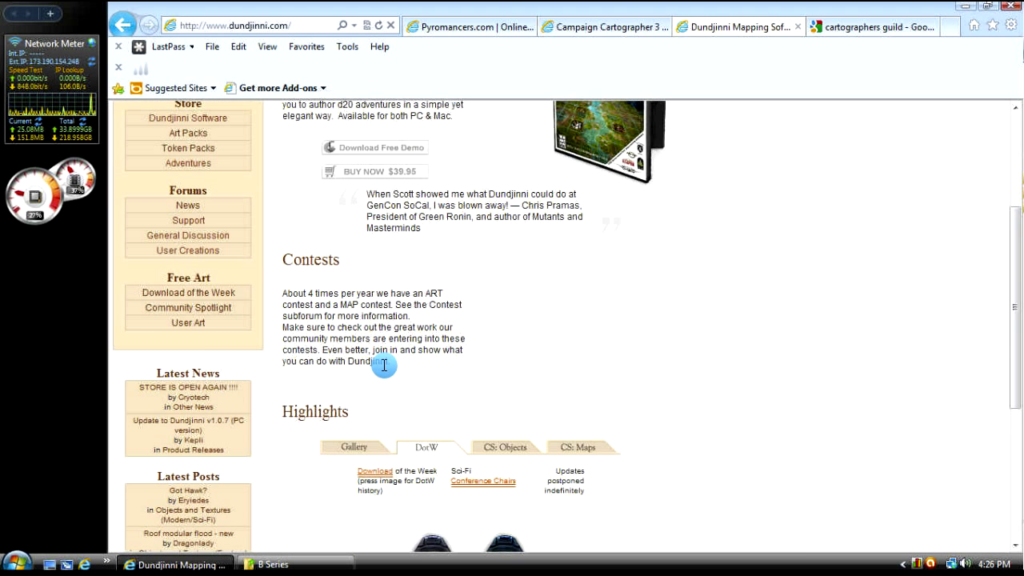
{"action": "scroll", "coordinate": [384, 365], "scroll_direction": "up", "scroll_amount": 1}
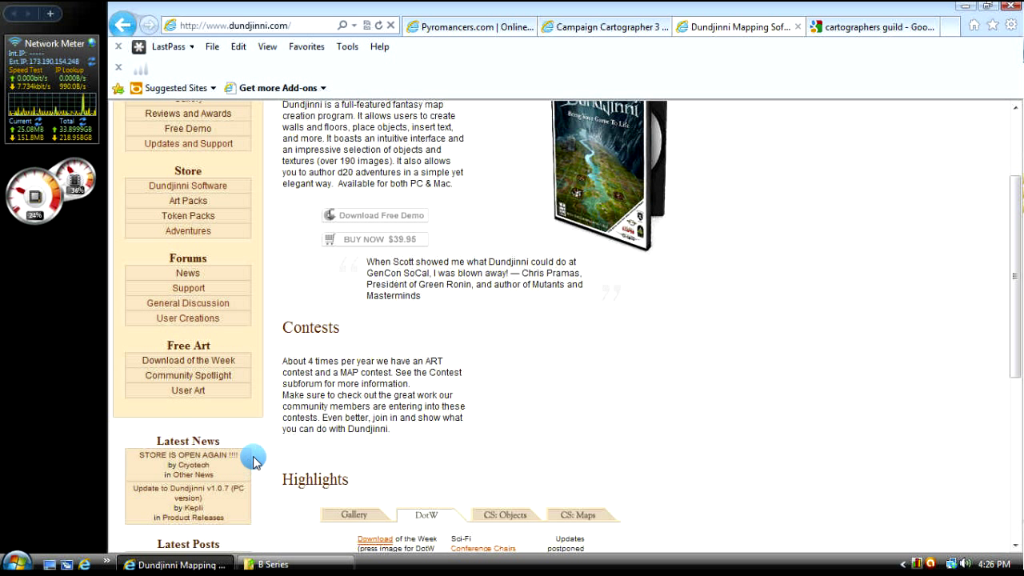
{"action": "scroll", "coordinate": [546, 365], "scroll_direction": "up", "scroll_amount": 3}
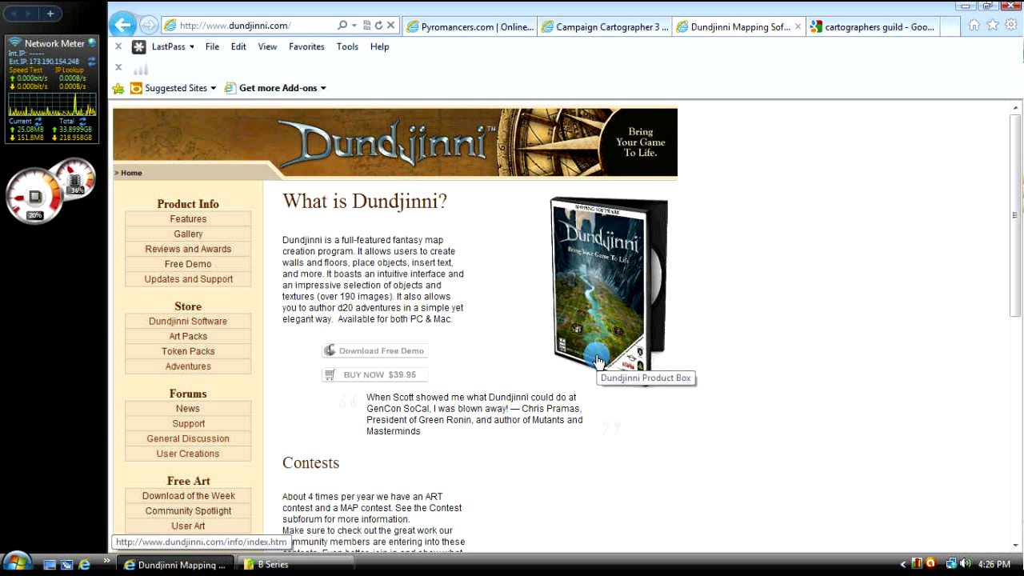
{"action": "left_click", "coordinate": [872, 28]}
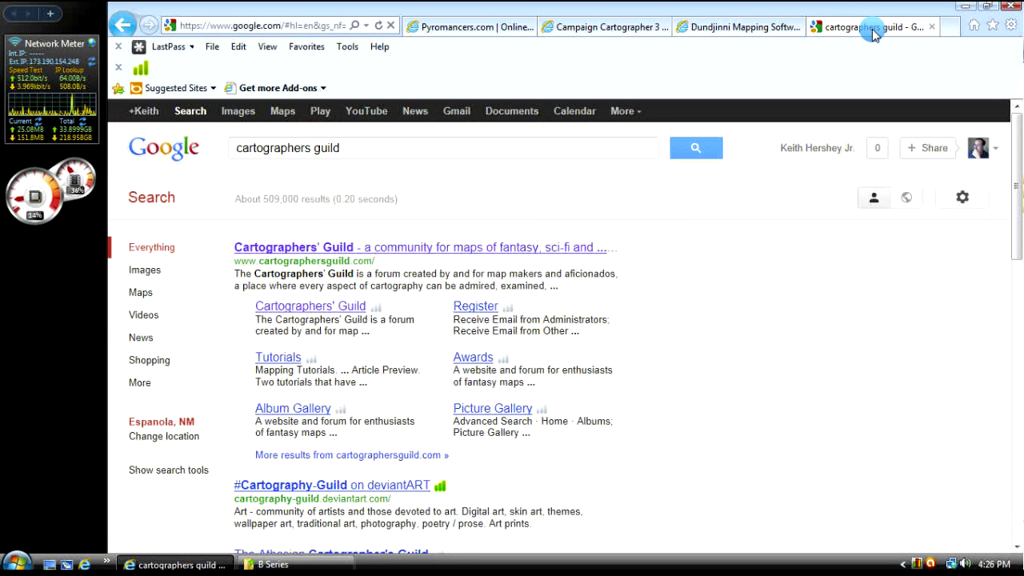
Step: Open the Cartographers' Guild forum from the results and scroll its news, then return to top
{"action": "left_click", "coordinate": [399, 252]}
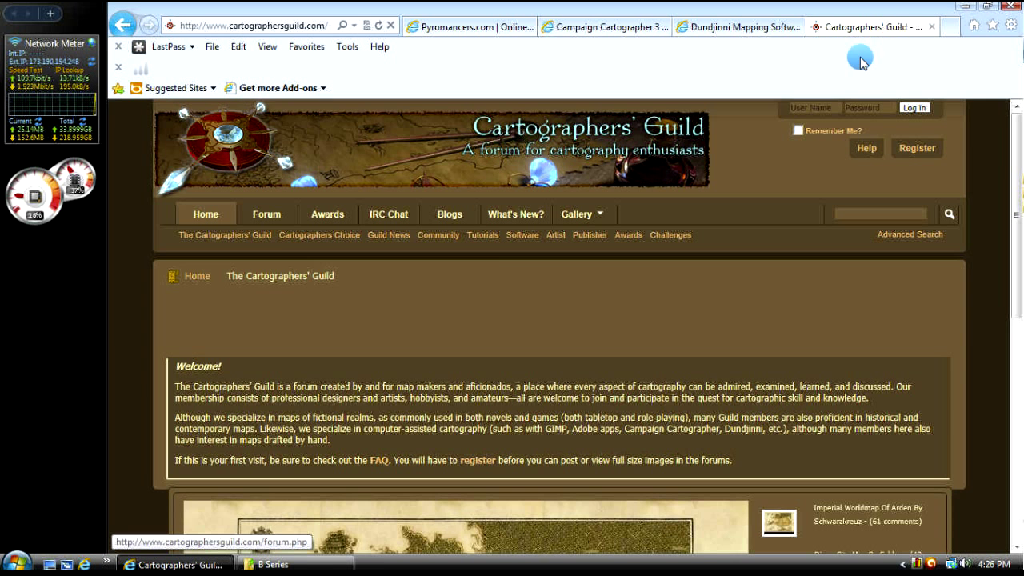
{"action": "scroll", "coordinate": [533, 315], "scroll_direction": "down", "scroll_amount": 6}
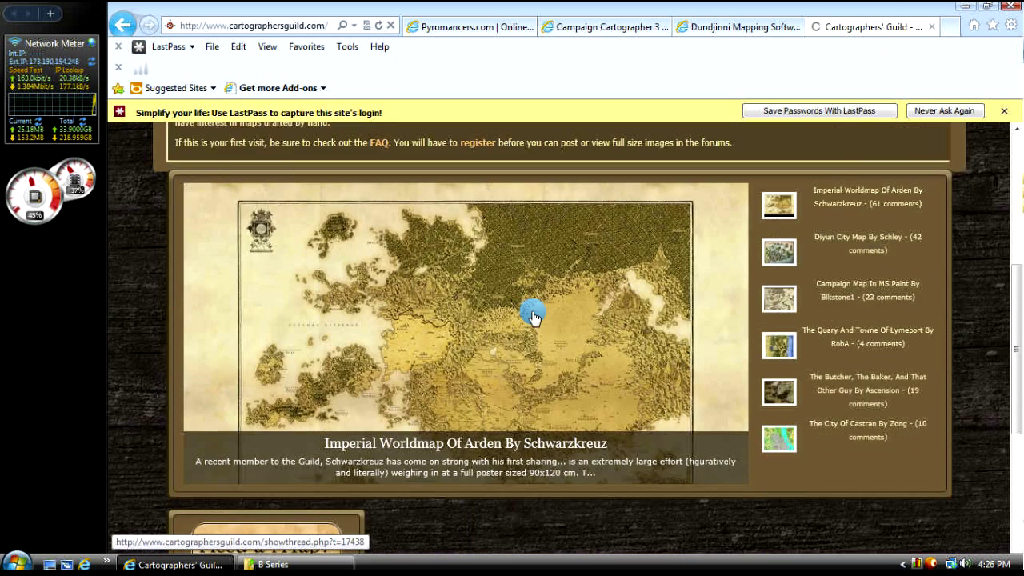
{"action": "scroll", "coordinate": [532, 315], "scroll_direction": "down", "scroll_amount": 1}
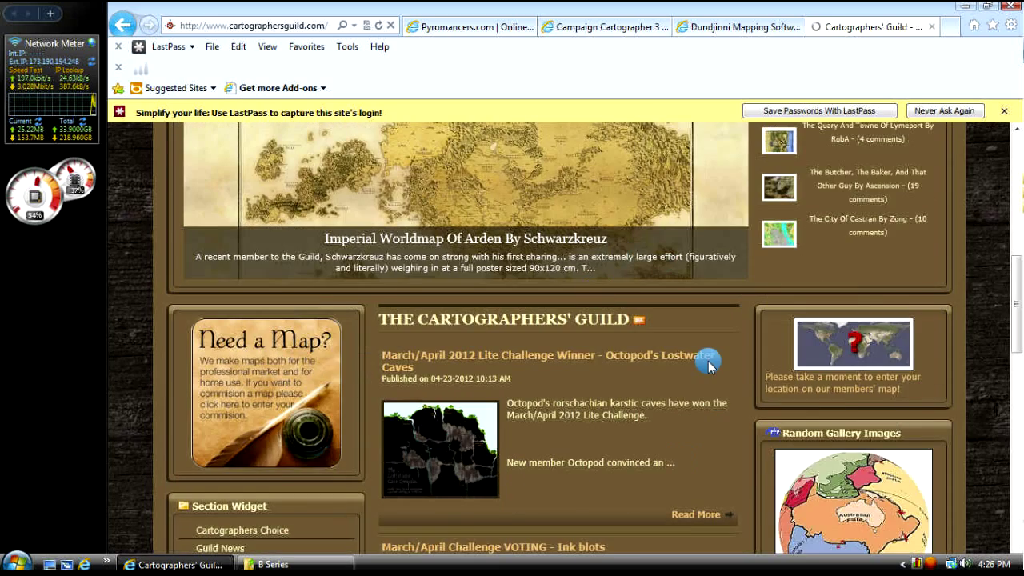
{"action": "scroll", "coordinate": [709, 364], "scroll_direction": "up", "scroll_amount": 6}
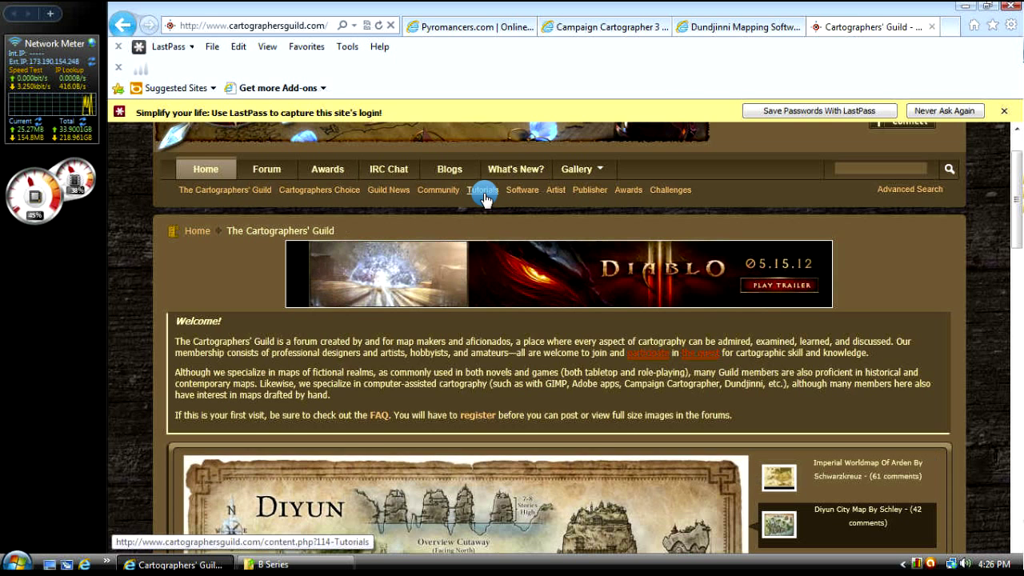
{"action": "scroll", "coordinate": [485, 302], "scroll_direction": "down", "scroll_amount": 3}
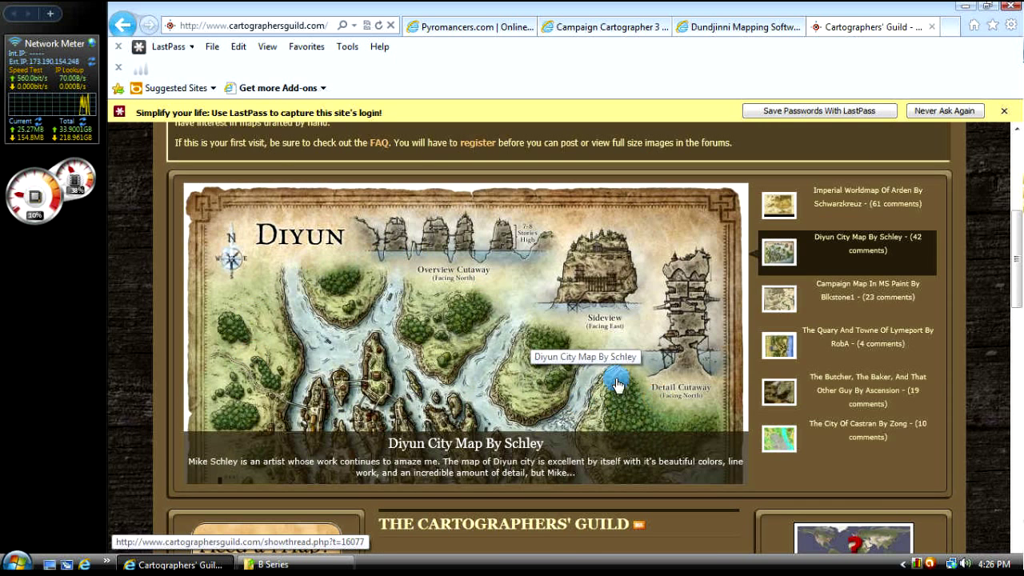
{"action": "scroll", "coordinate": [658, 386], "scroll_direction": "down", "scroll_amount": 3}
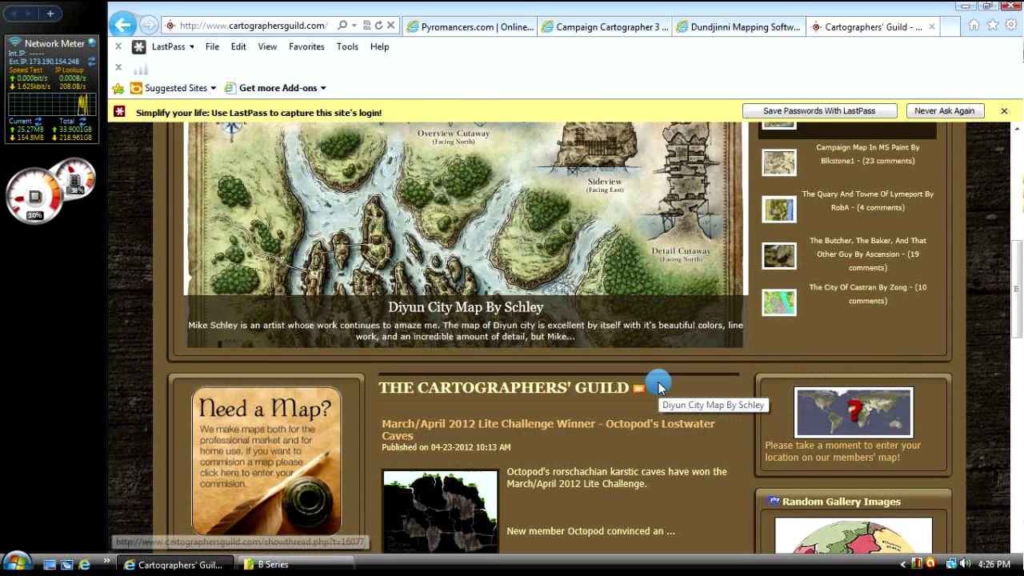
{"action": "scroll", "coordinate": [658, 386], "scroll_direction": "down", "scroll_amount": 5}
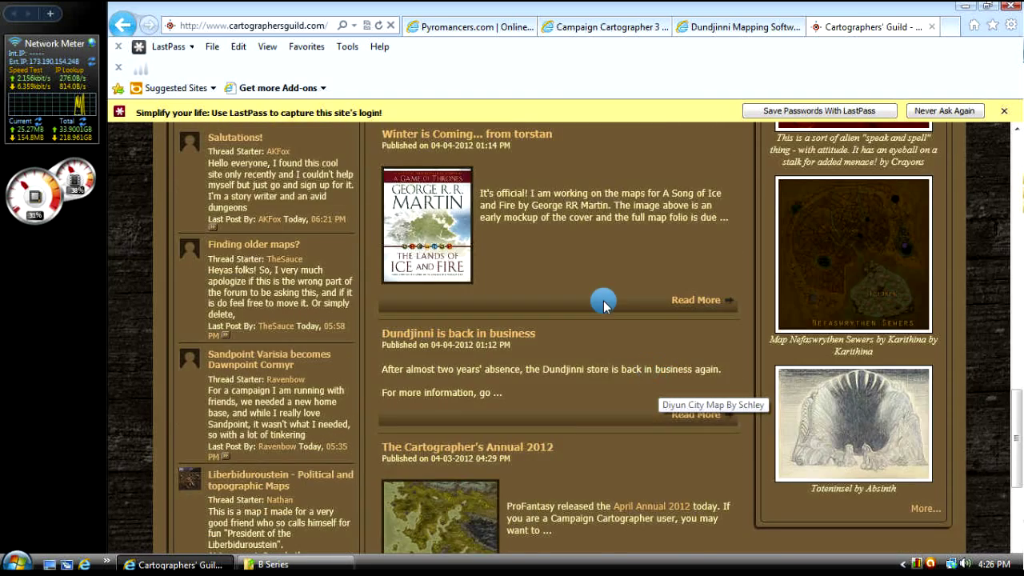
{"action": "scroll", "coordinate": [605, 305], "scroll_direction": "down", "scroll_amount": 3}
{"action": "scroll", "coordinate": [604, 305], "scroll_direction": "up", "scroll_amount": 2}
{"action": "scroll", "coordinate": [604, 305], "scroll_direction": "up", "scroll_amount": 10}
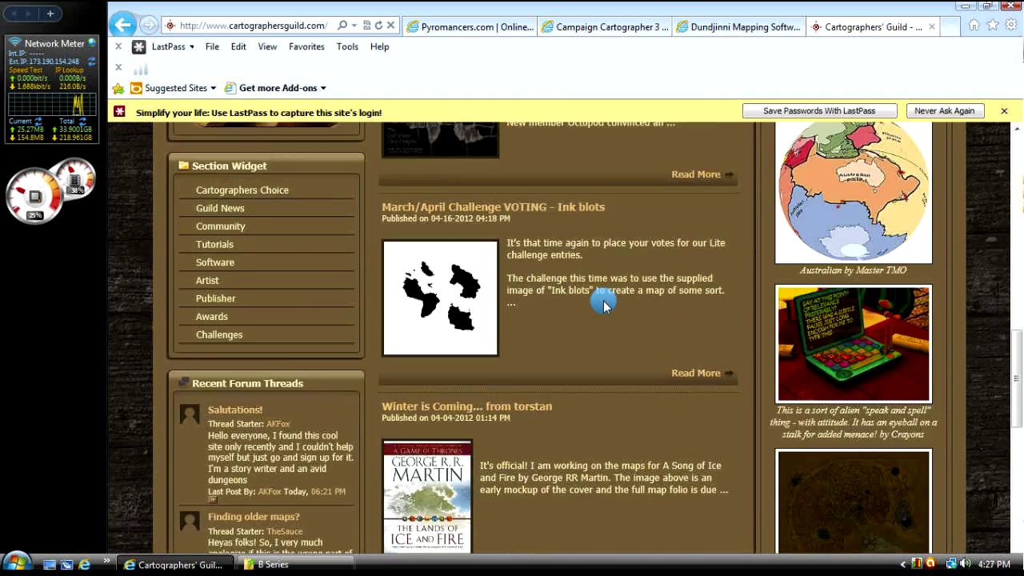
{"action": "scroll", "coordinate": [605, 305], "scroll_direction": "up", "scroll_amount": 4}
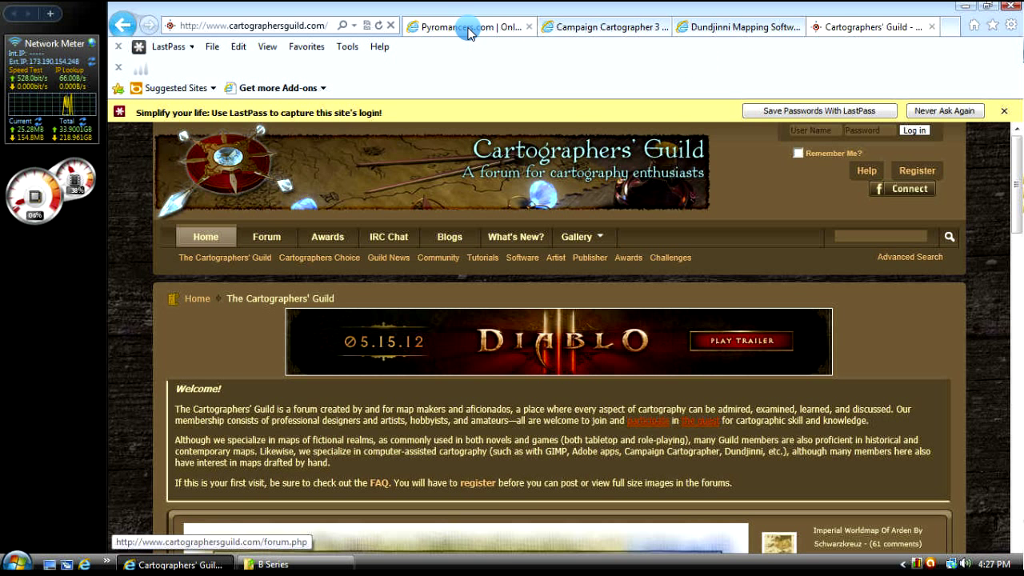
Step: Switch the Dungeon Painter tile collection to Nature for Grass, Grass2 and Ground textures
{"action": "left_click", "coordinate": [469, 30]}
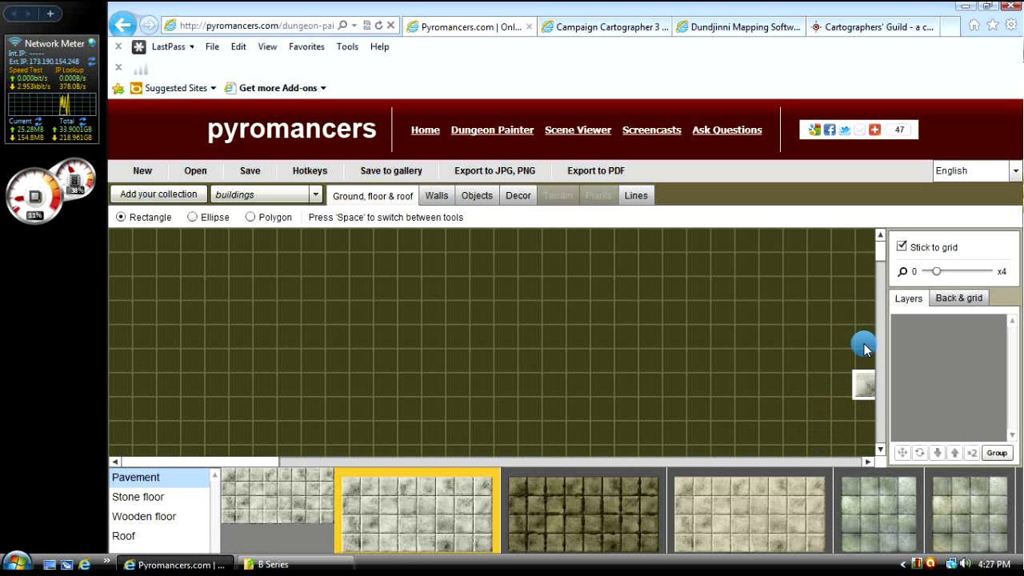
{"action": "left_click_drag", "start_coordinate": [880, 263], "coordinate": [885, 450]}
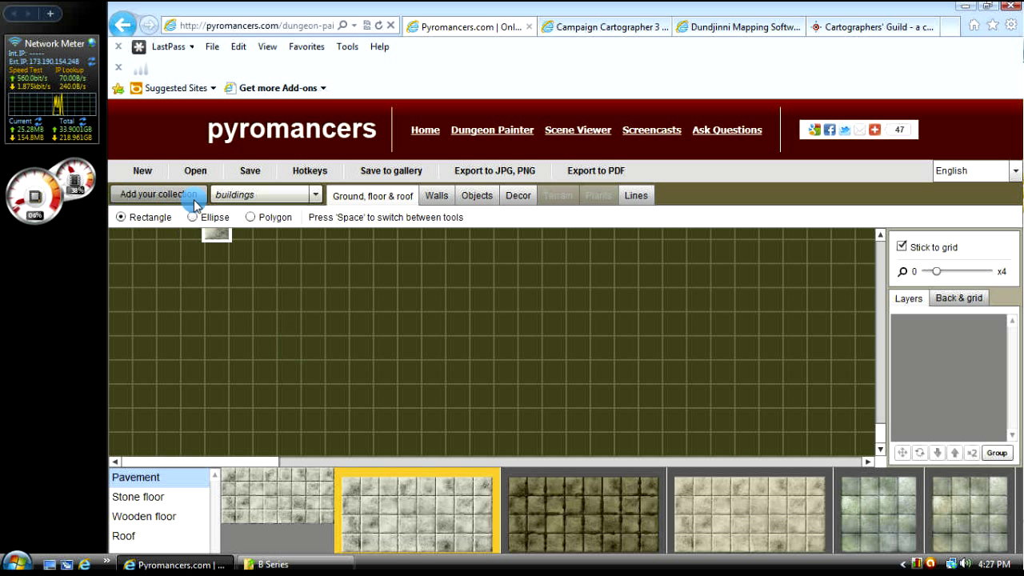
{"action": "left_click", "coordinate": [317, 200]}
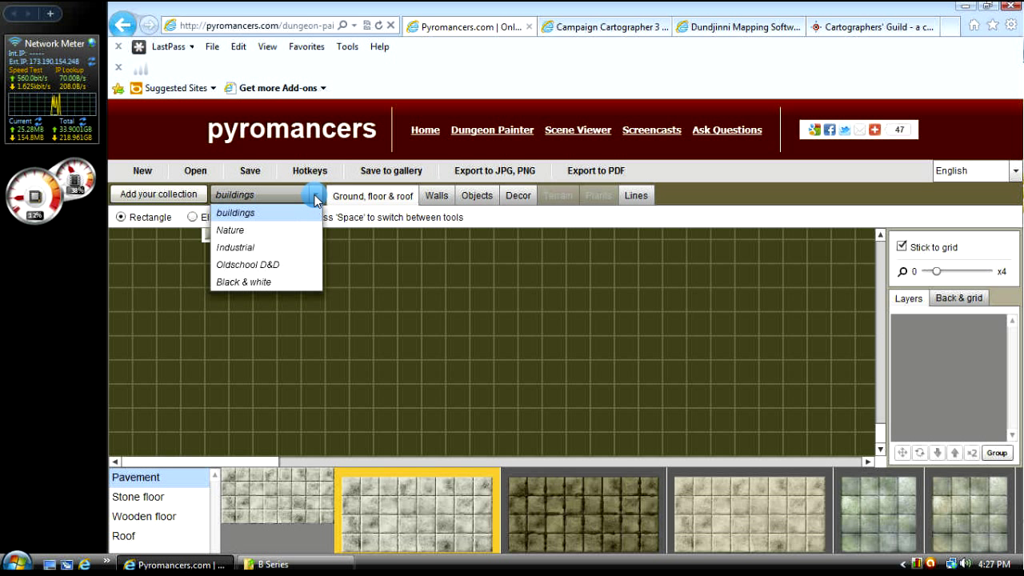
{"action": "left_click", "coordinate": [231, 232]}
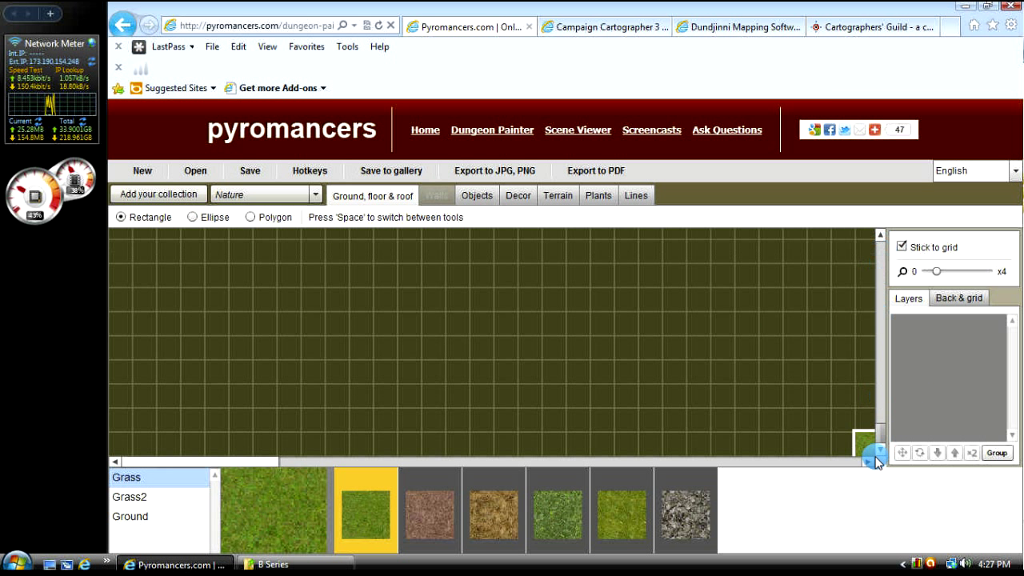
Step: Paint a 9x9 rectangle of dark grass tiles across the middle of the map
{"action": "left_click_drag", "start_coordinate": [224, 462], "coordinate": [459, 464]}
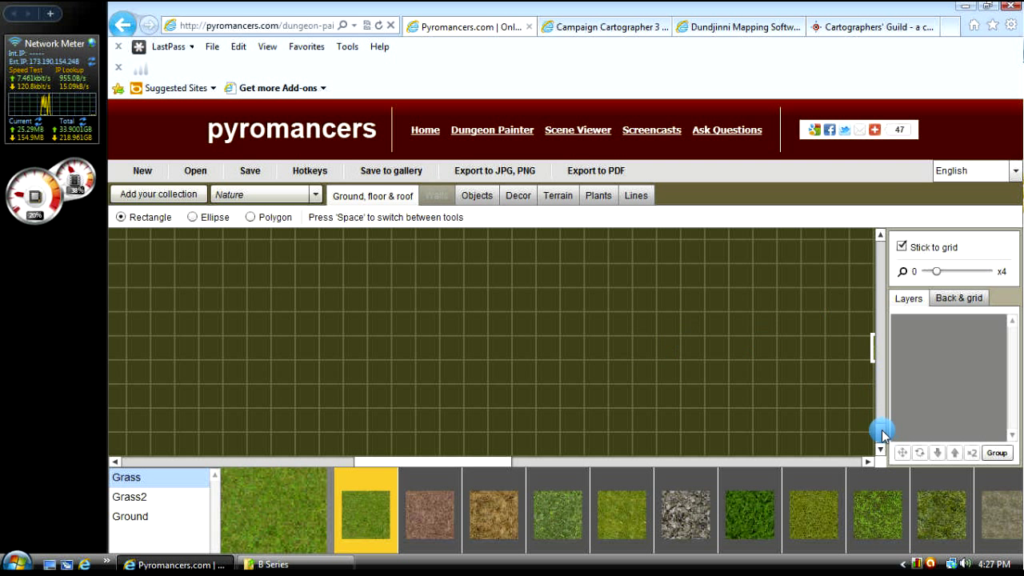
{"action": "left_click_drag", "start_coordinate": [883, 434], "coordinate": [901, 245]}
{"action": "left_click_drag", "start_coordinate": [427, 463], "coordinate": [542, 439]}
{"action": "left_click_drag", "start_coordinate": [885, 254], "coordinate": [882, 424]}
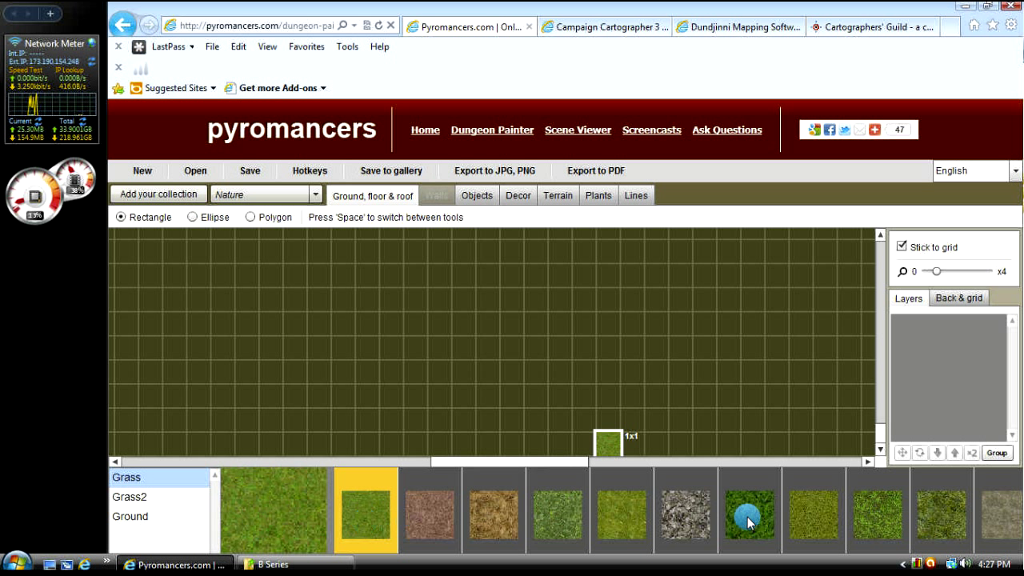
{"action": "left_click", "coordinate": [879, 519]}
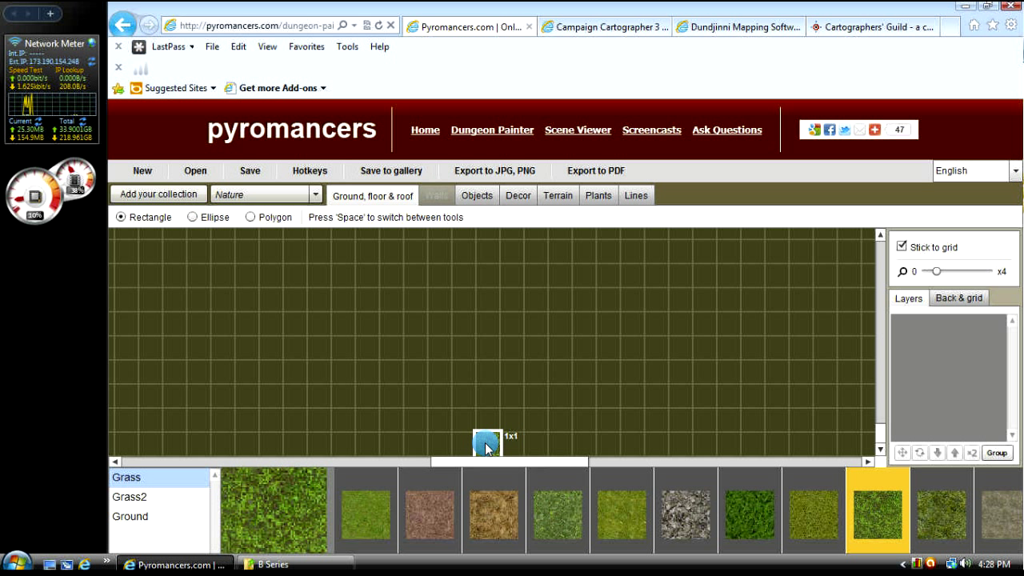
{"action": "left_click_drag", "start_coordinate": [486, 446], "coordinate": [678, 253]}
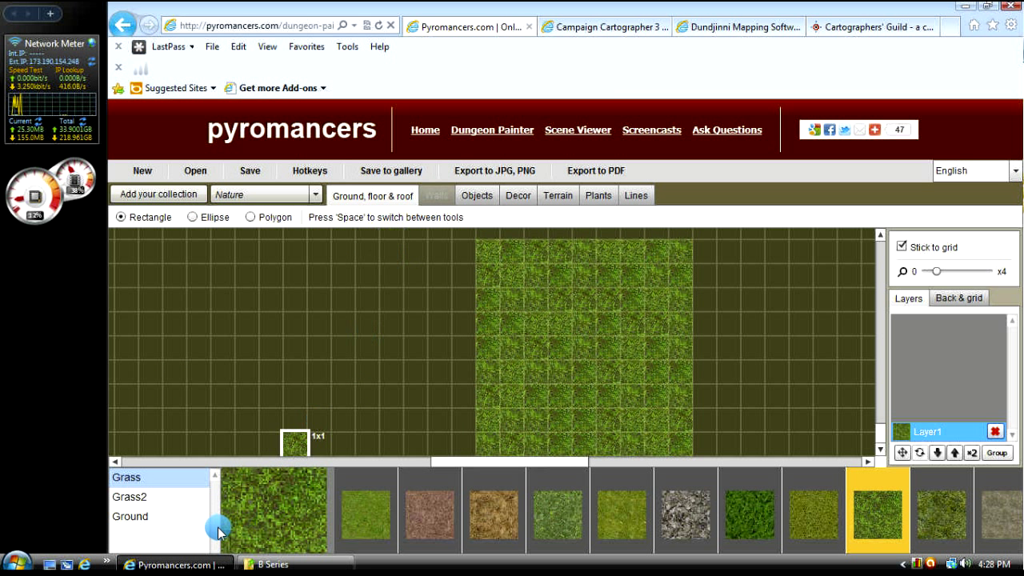
Step: Stamp six dying Forest trees: top-left, upper right, middle, left, lower and right-middle of the grass
{"action": "left_click", "coordinate": [598, 197]}
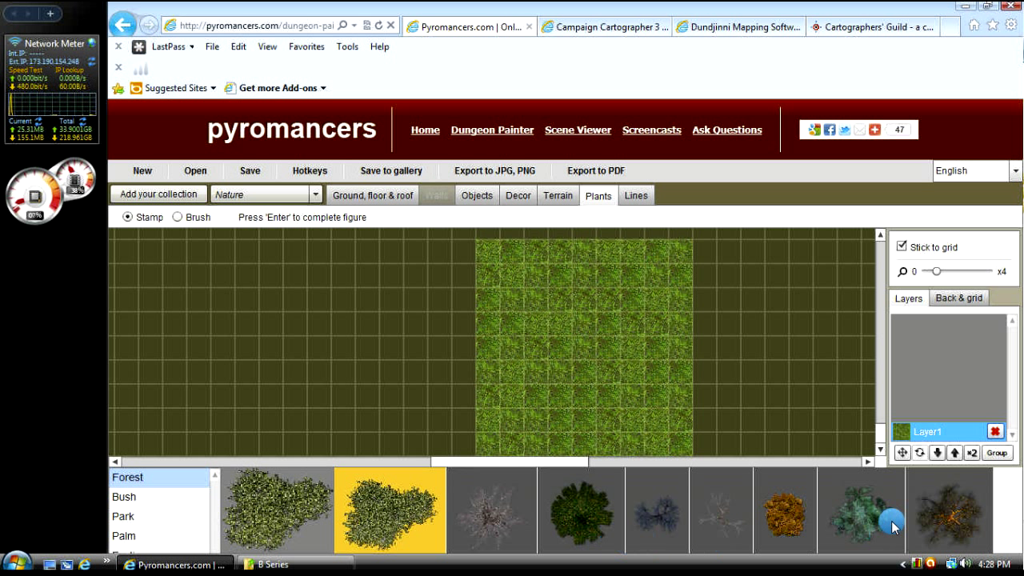
{"action": "left_click", "coordinate": [948, 522]}
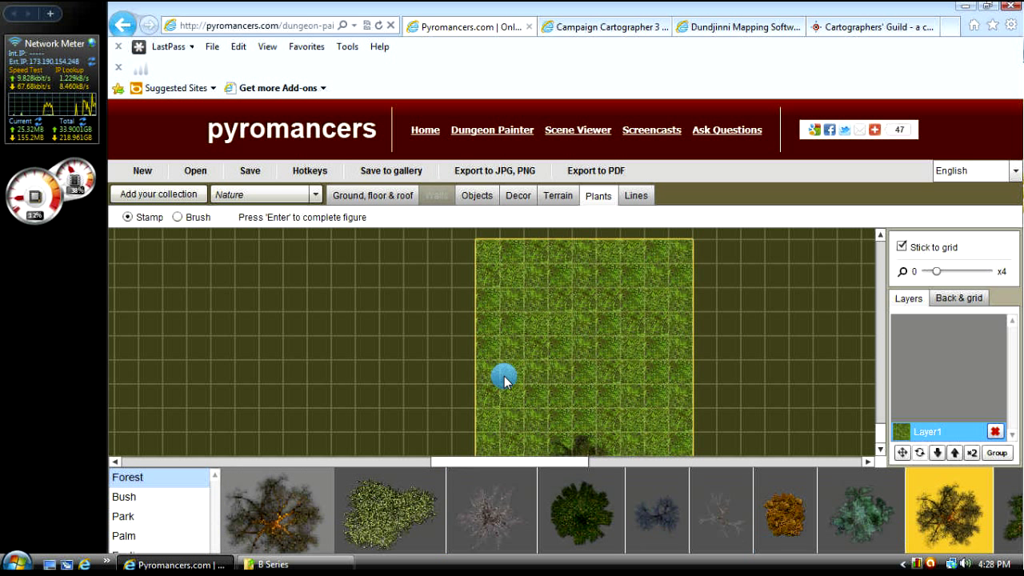
{"action": "left_click", "coordinate": [497, 269]}
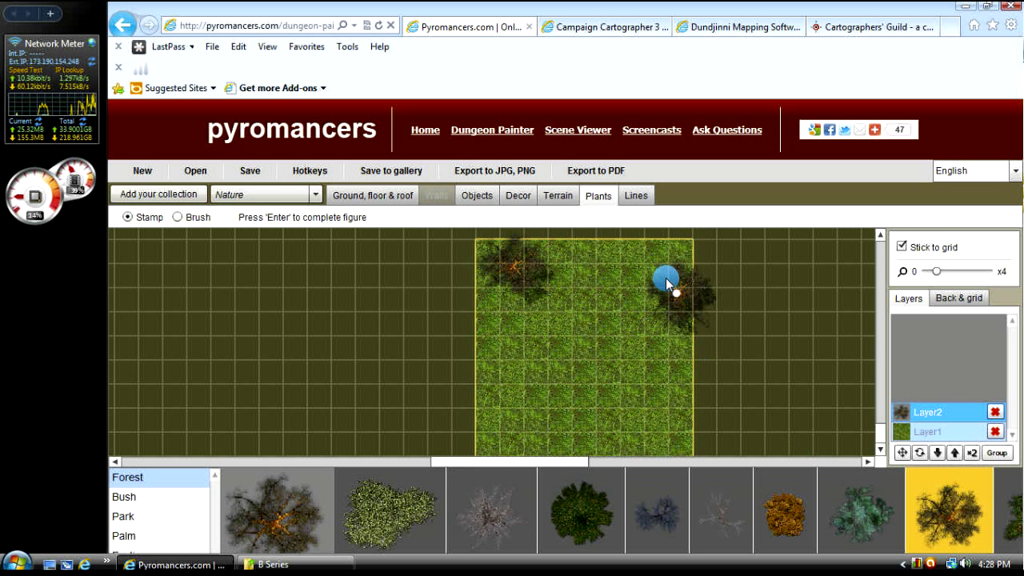
{"action": "left_click", "coordinate": [628, 269]}
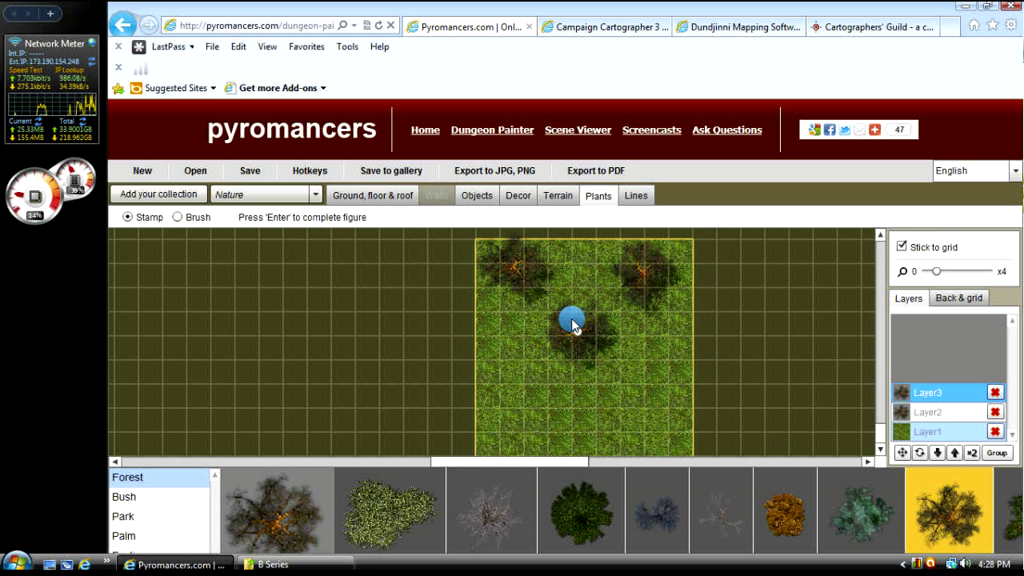
{"action": "left_click", "coordinate": [571, 311]}
{"action": "left_click", "coordinate": [509, 343]}
{"action": "left_click", "coordinate": [567, 404]}
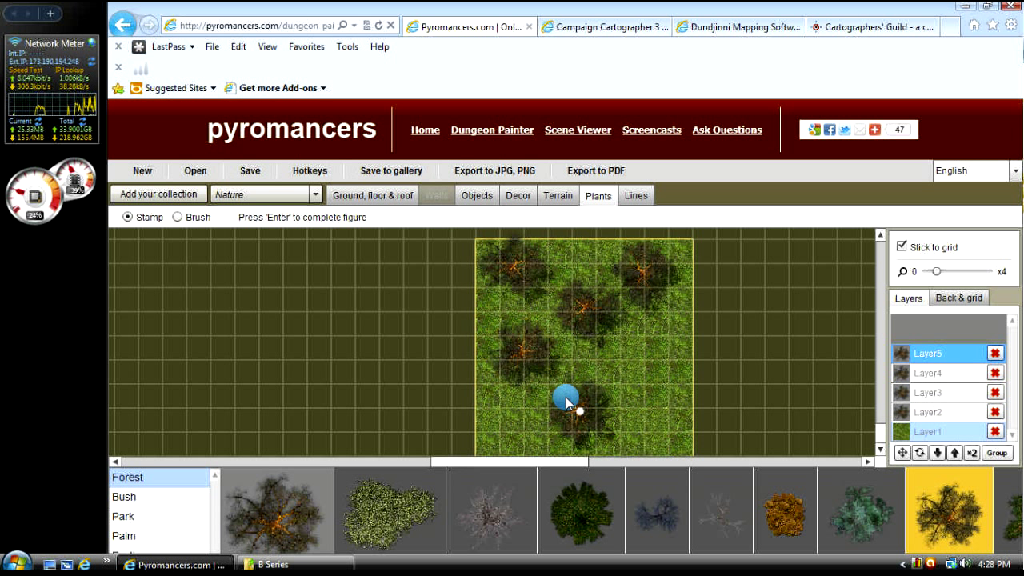
{"action": "left_click", "coordinate": [648, 378]}
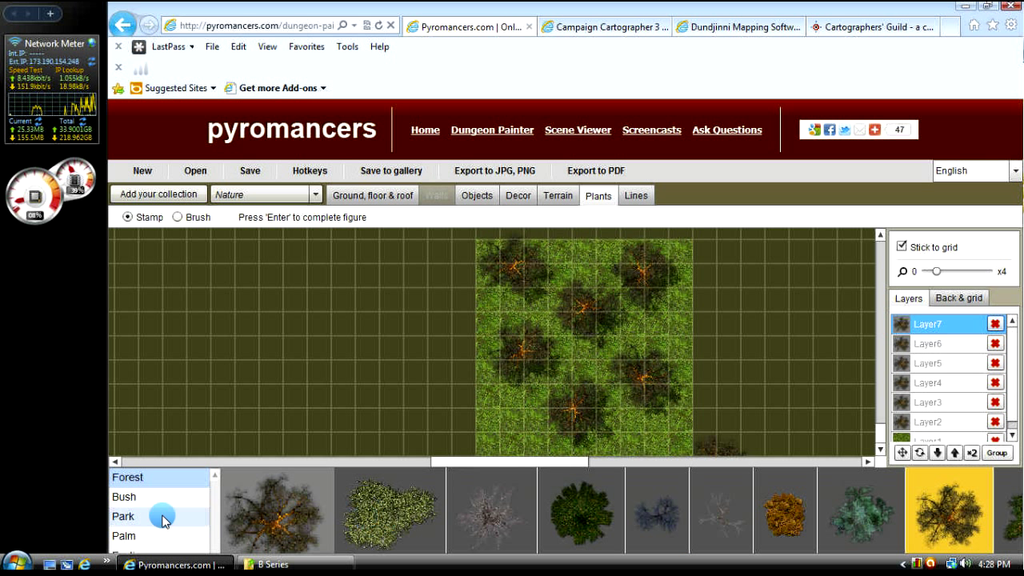
Step: Show the Bush plant category and load the bush stamps into the palette
{"action": "left_click", "coordinate": [124, 497]}
{"action": "left_click", "coordinate": [526, 498]}
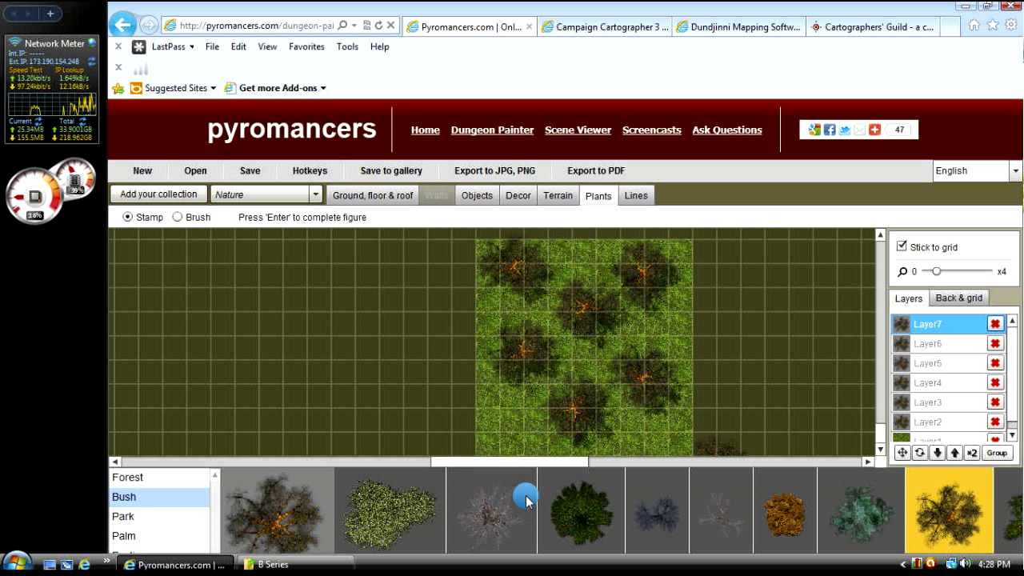
{"action": "left_click", "coordinate": [159, 502]}
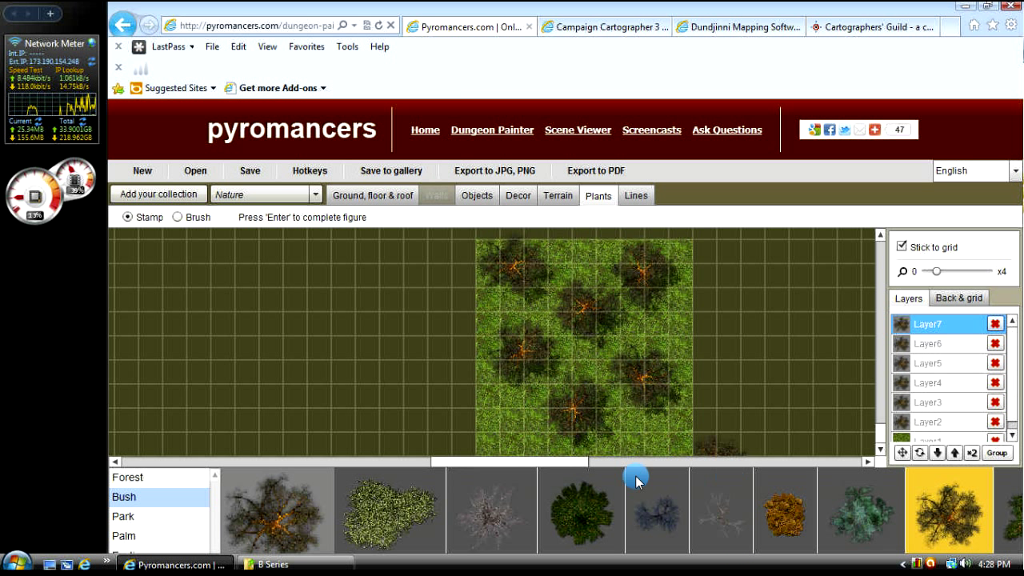
{"action": "left_click_drag", "start_coordinate": [565, 462], "coordinate": [240, 473]}
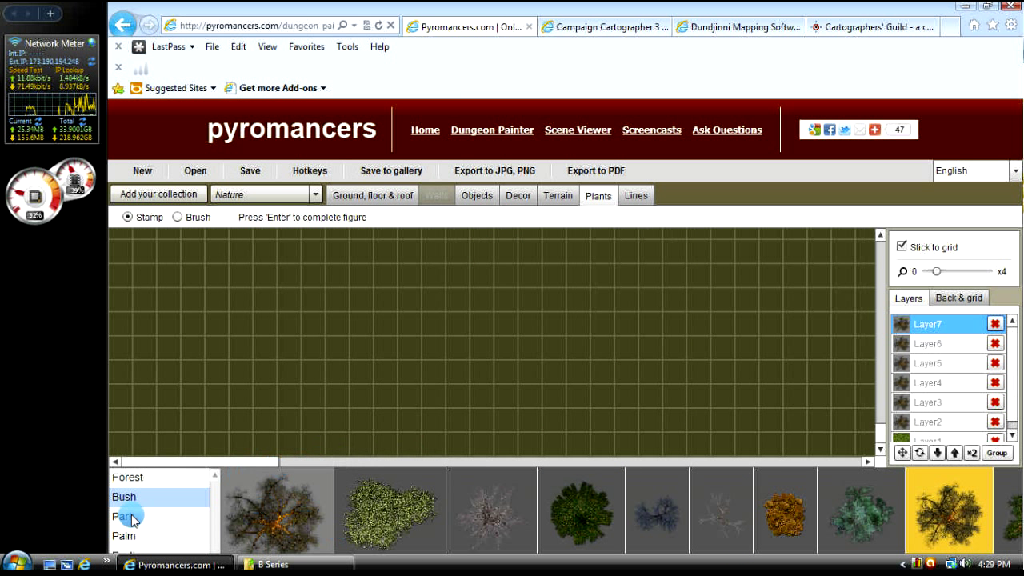
{"action": "left_click", "coordinate": [151, 496]}
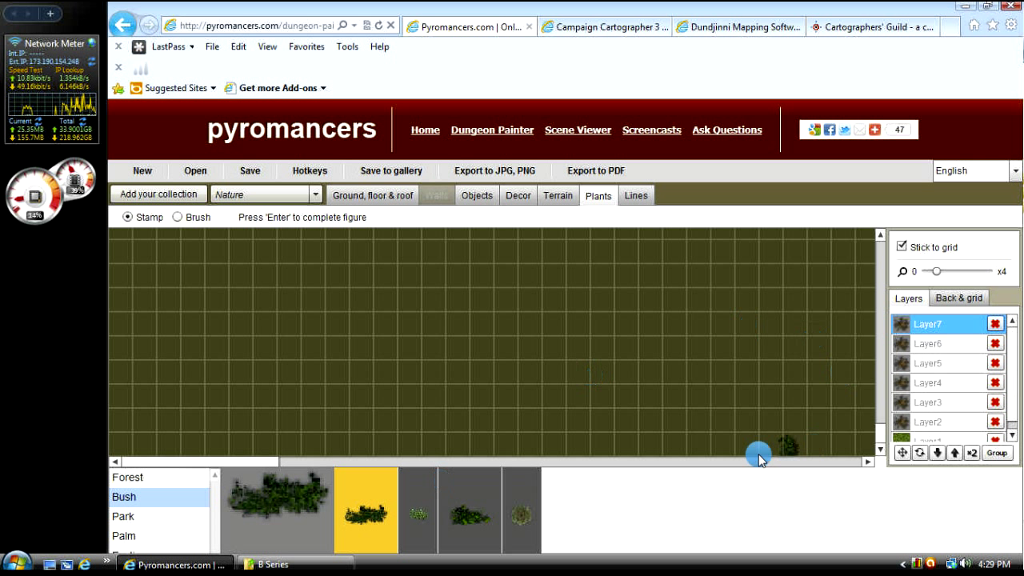
{"action": "left_click_drag", "start_coordinate": [279, 464], "coordinate": [576, 466]}
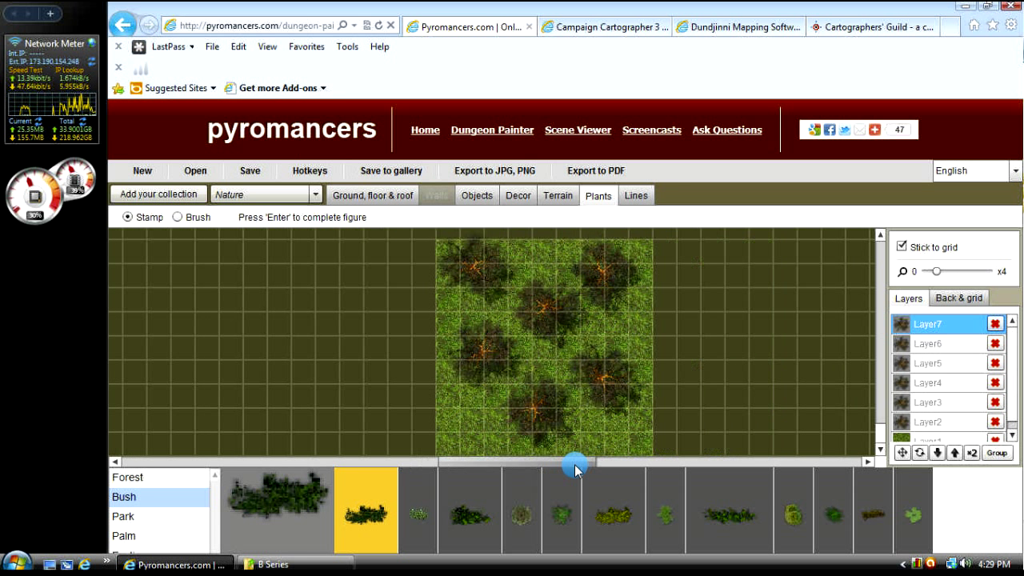
Step: Place leafy dark bushes at the grass's lower left and right, plus a yellowish bush below
{"action": "left_click", "coordinate": [467, 521]}
{"action": "left_click", "coordinate": [439, 423]}
{"action": "left_click", "coordinate": [445, 424]}
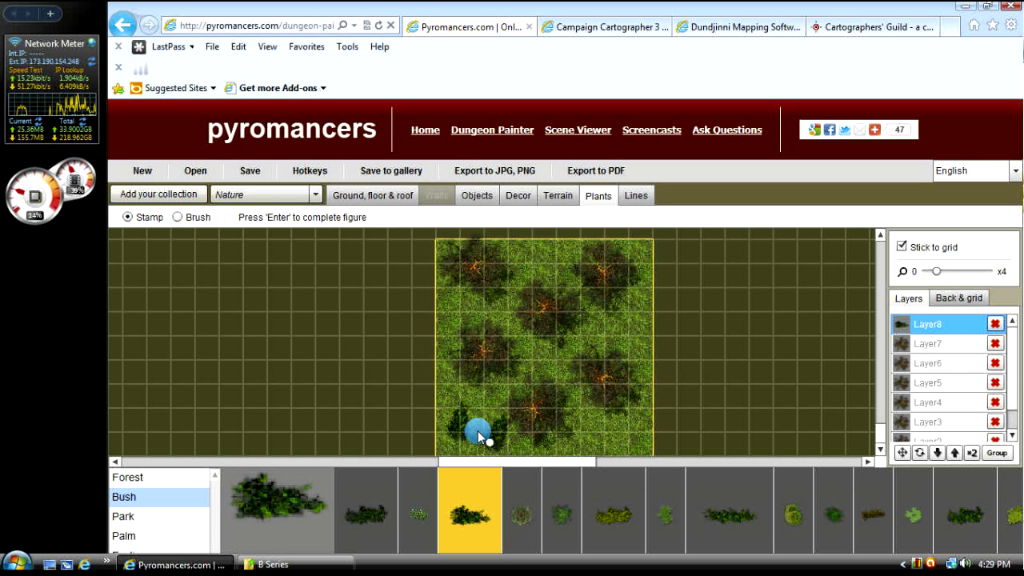
{"action": "left_click", "coordinate": [616, 436]}
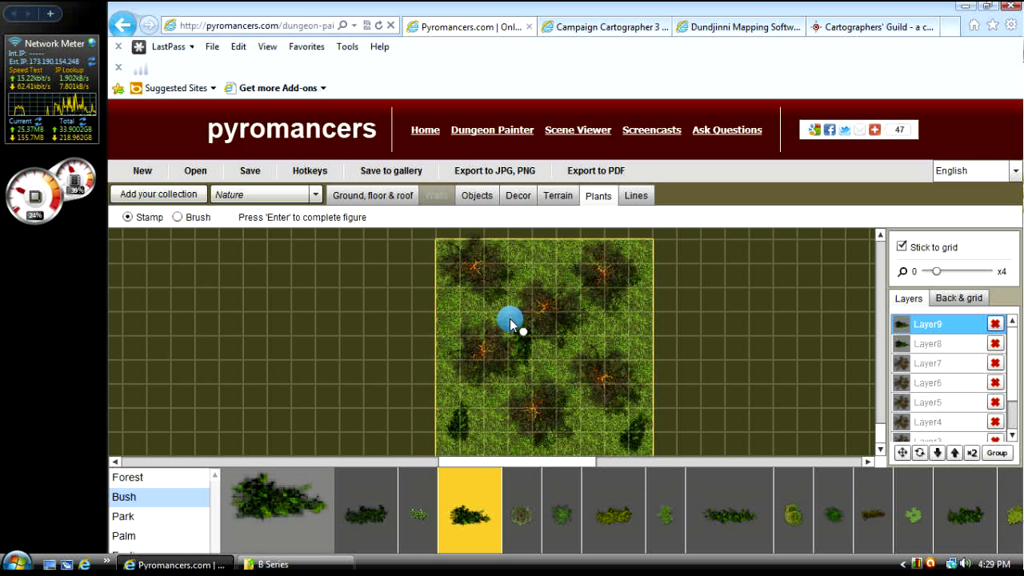
{"action": "left_click", "coordinate": [629, 535]}
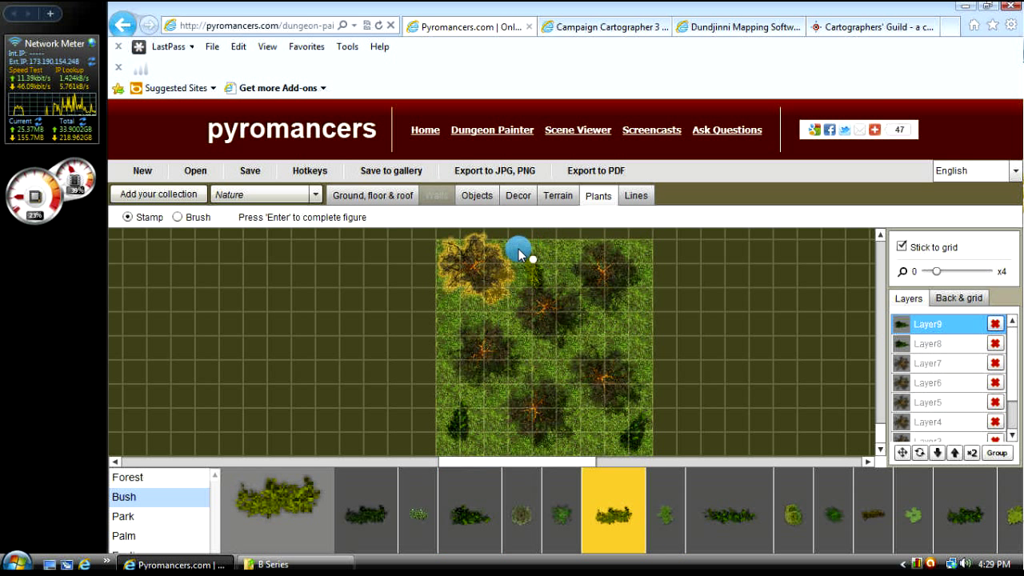
{"action": "left_click", "coordinate": [567, 442]}
{"action": "mouse_move", "coordinate": [507, 461]}
{"action": "left_mouse_down"}
{"action": "mouse_move", "coordinate": [676, 463]}
{"action": "mouse_move", "coordinate": [421, 473]}
{"action": "mouse_move", "coordinate": [552, 478]}
{"action": "left_mouse_up"}
{"action": "left_click", "coordinate": [558, 195]}
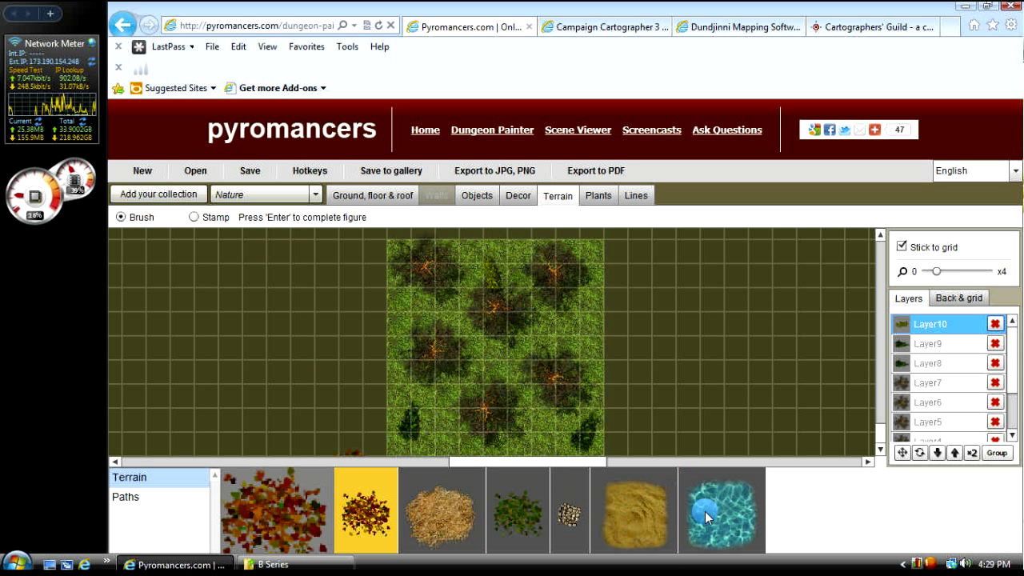
Step: Undo a stray terrain patch, then brush a water pool along the grass clearing's right edge
{"action": "left_click_drag", "start_coordinate": [488, 396], "coordinate": [483, 356]}
{"action": "key", "text": "Escape"}
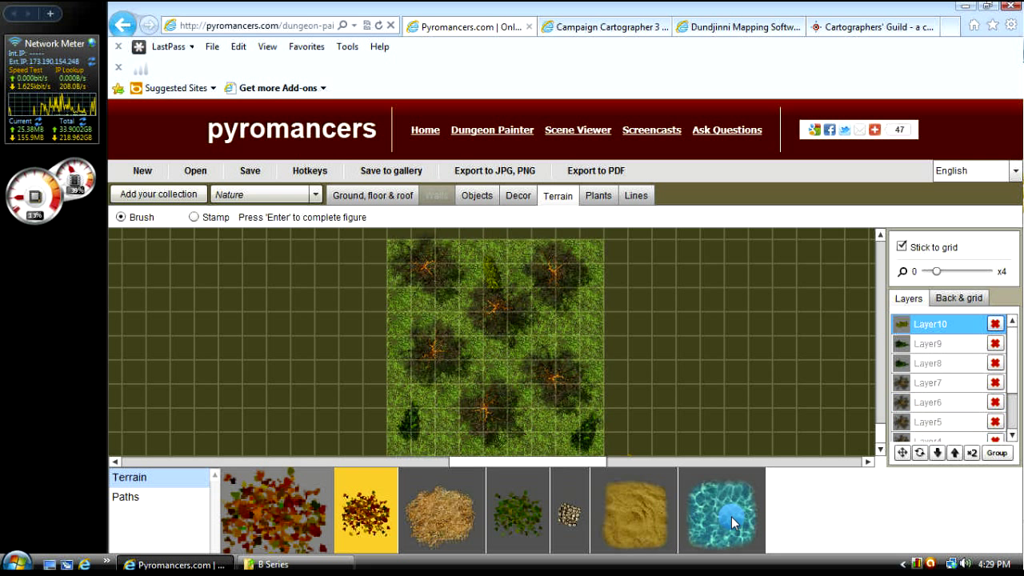
{"action": "left_click", "coordinate": [732, 517]}
{"action": "mouse_move", "coordinate": [490, 354]}
{"action": "left_mouse_down"}
{"action": "mouse_move", "coordinate": [472, 344]}
{"action": "mouse_move", "coordinate": [495, 344]}
{"action": "mouse_move", "coordinate": [514, 361]}
{"action": "mouse_move", "coordinate": [527, 351]}
{"action": "mouse_move", "coordinate": [473, 352]}
{"action": "mouse_move", "coordinate": [576, 308]}
{"action": "mouse_move", "coordinate": [596, 315]}
{"action": "mouse_move", "coordinate": [590, 321]}
{"action": "left_mouse_up"}
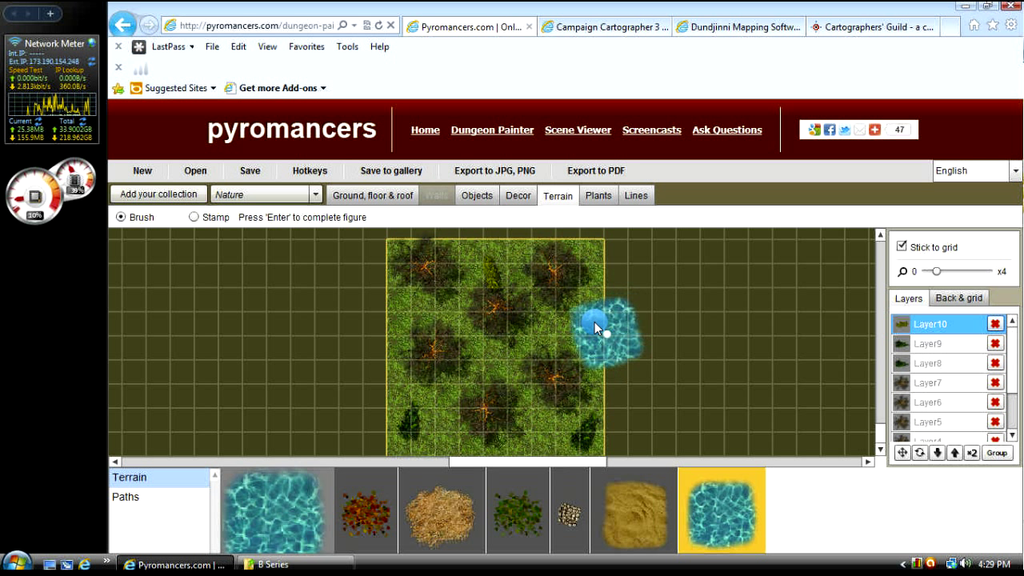
{"action": "left_click", "coordinate": [594, 322]}
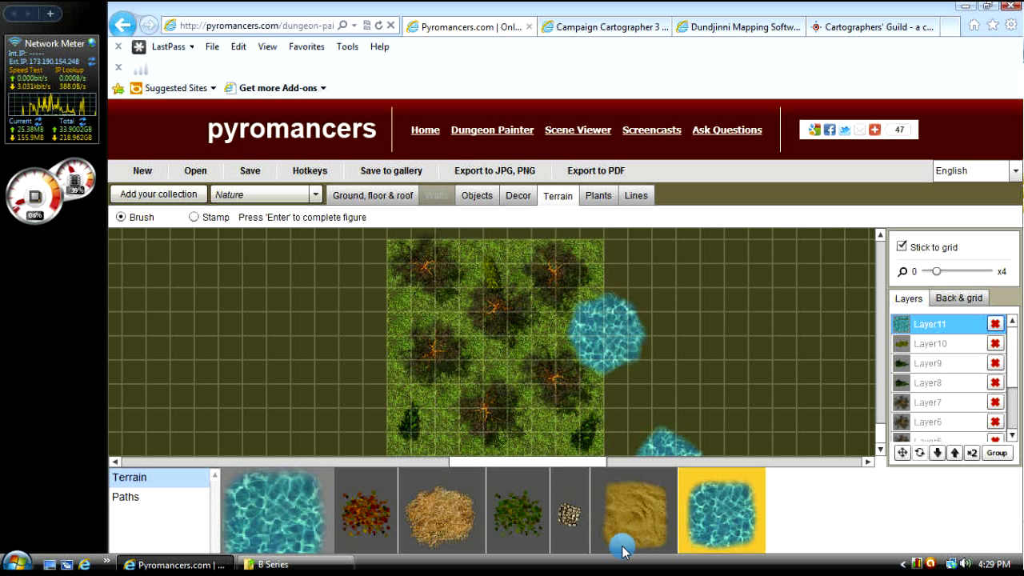
Step: Try stamping a small bush below the pool, then select Layer11, the pool's layer
{"action": "left_click", "coordinate": [634, 198]}
{"action": "left_click", "coordinate": [592, 202]}
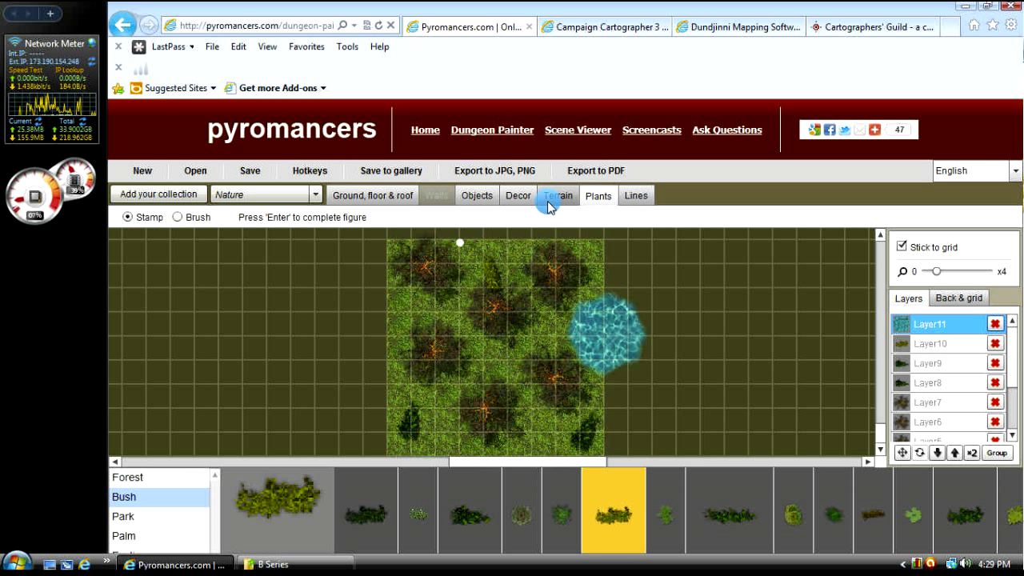
{"action": "left_click", "coordinate": [636, 196]}
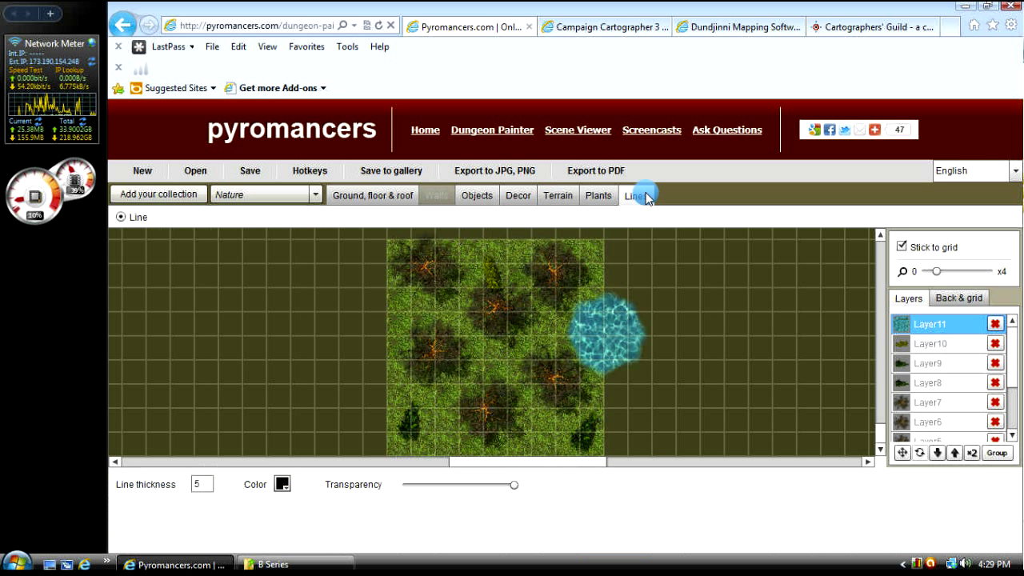
{"action": "left_click", "coordinate": [596, 195]}
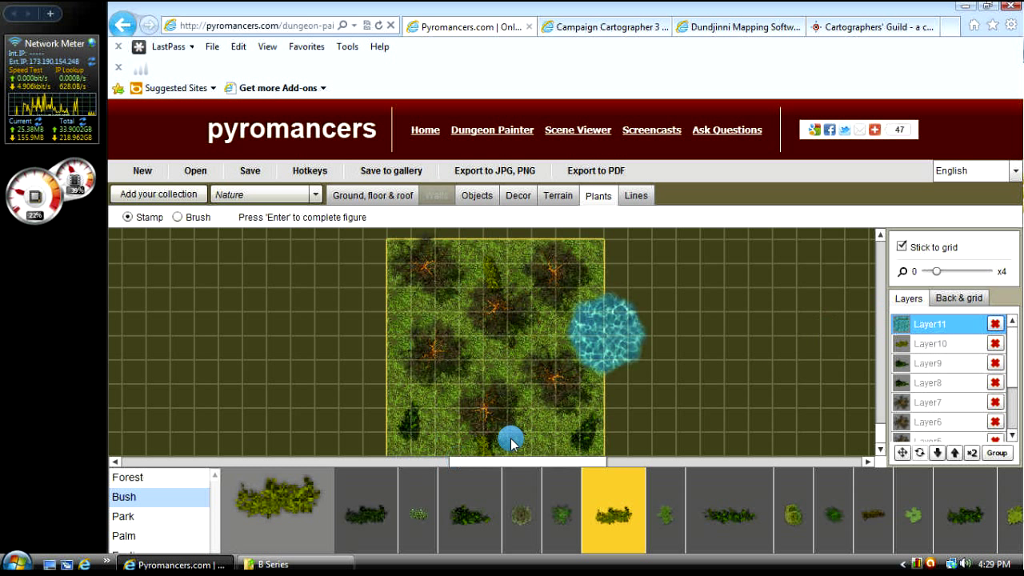
{"action": "left_click", "coordinate": [612, 380]}
{"action": "left_click_drag", "start_coordinate": [612, 380], "coordinate": [489, 359]}
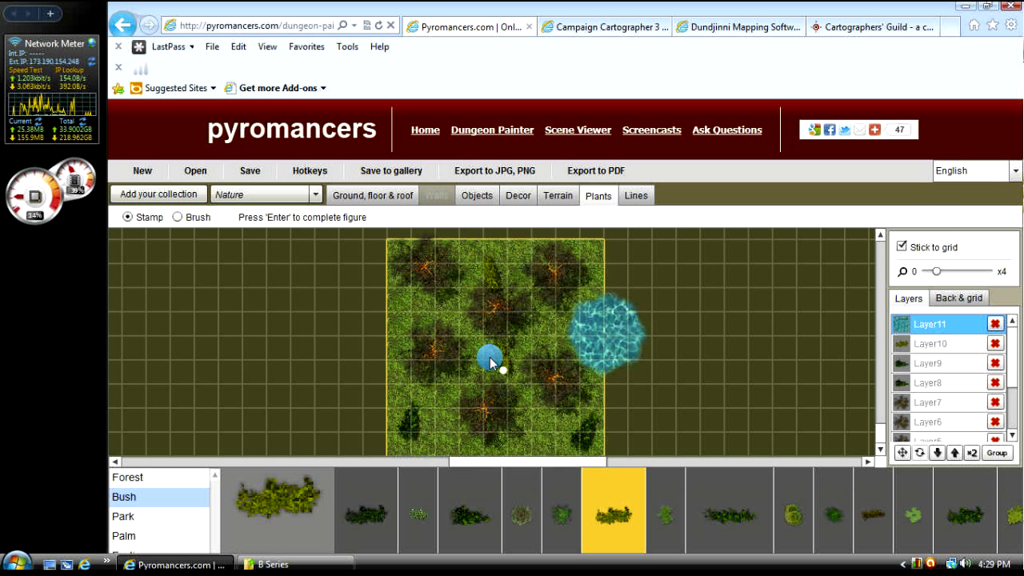
{"action": "left_click", "coordinate": [941, 454]}
{"action": "left_click", "coordinate": [916, 333]}
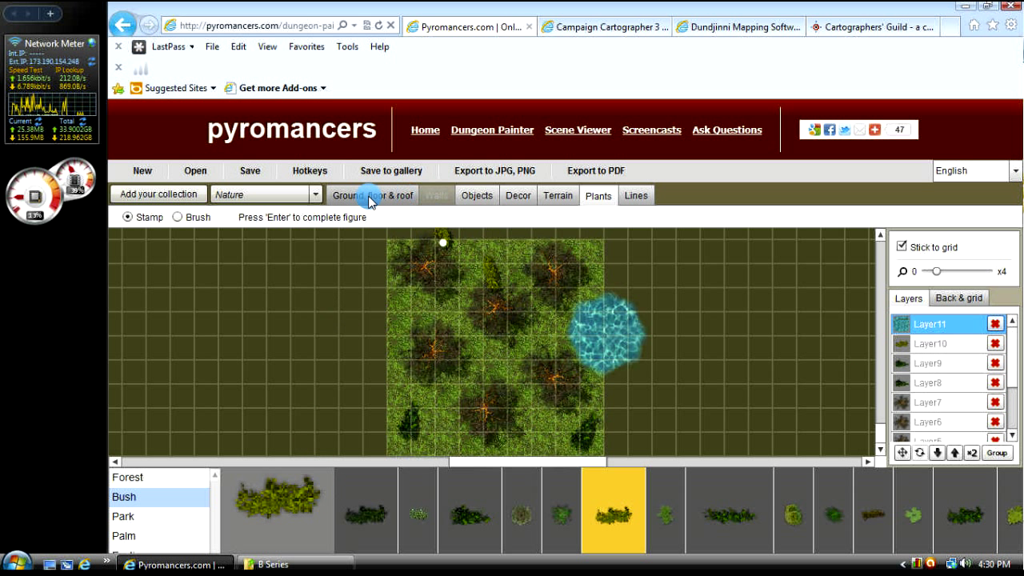
Step: Switch to the buildings collection and browse its Walls, Objects and Decor stone categories
{"action": "left_click", "coordinate": [317, 196]}
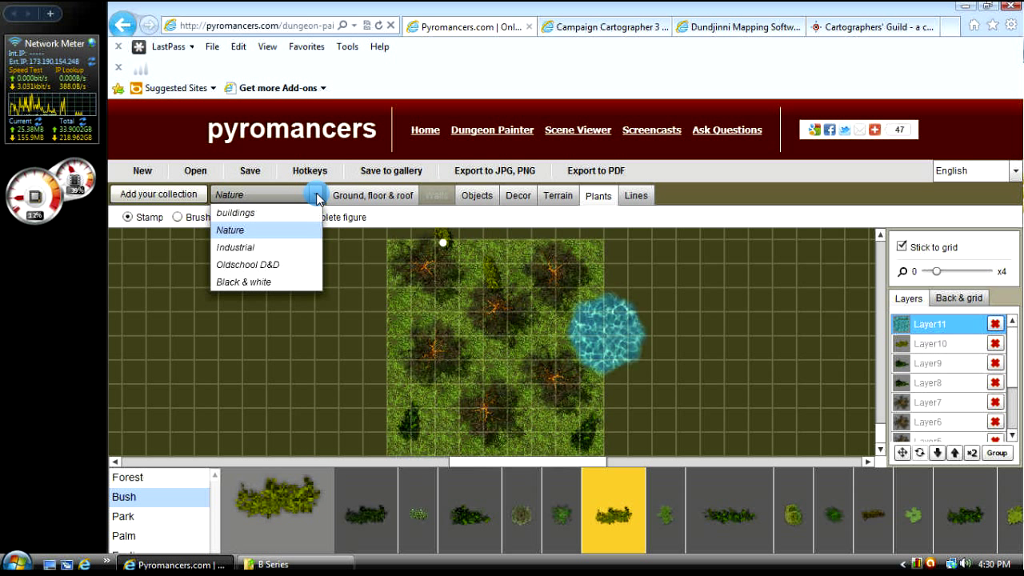
{"action": "left_click", "coordinate": [236, 213]}
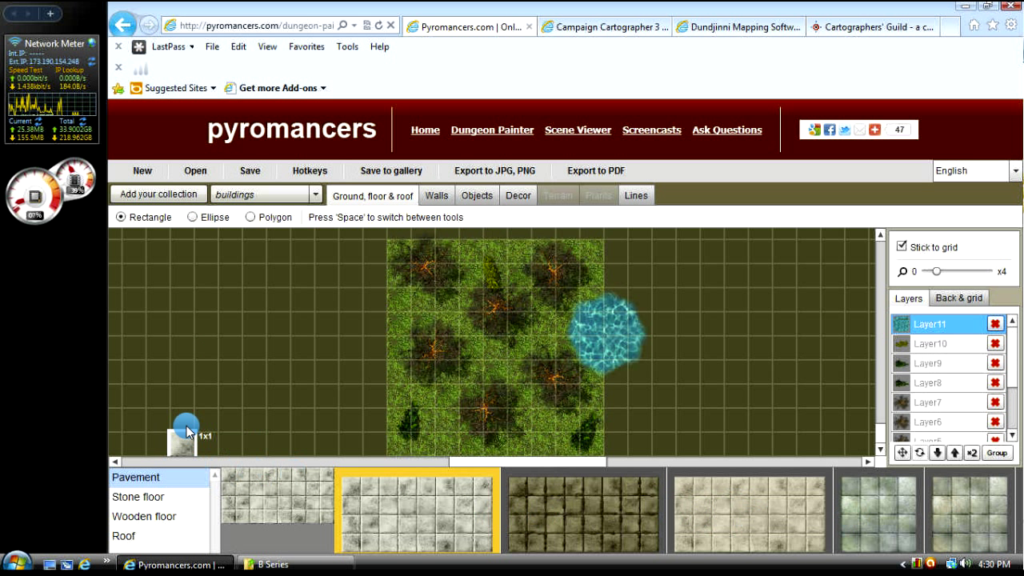
{"action": "left_click", "coordinate": [430, 200]}
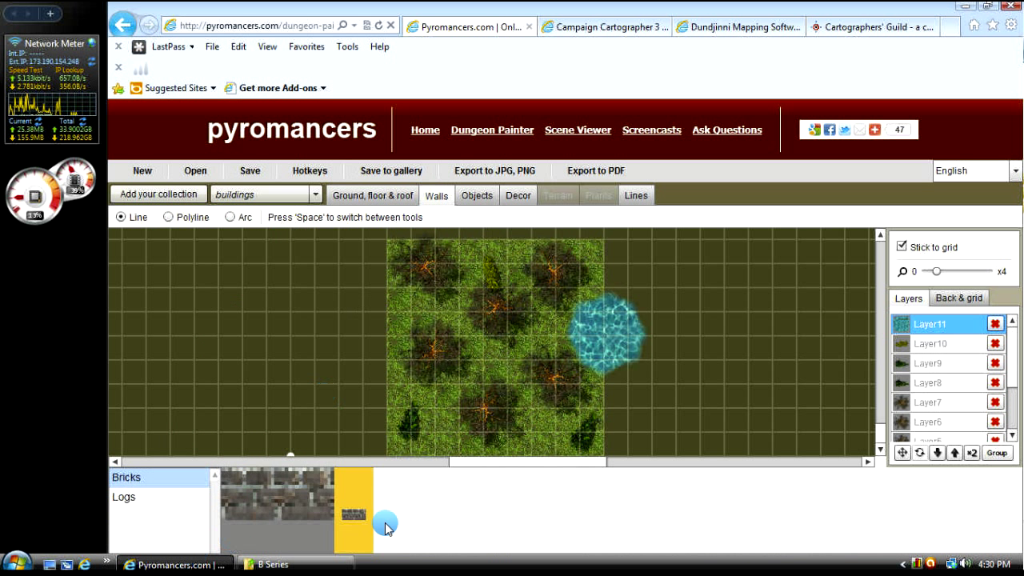
{"action": "left_click", "coordinate": [480, 197]}
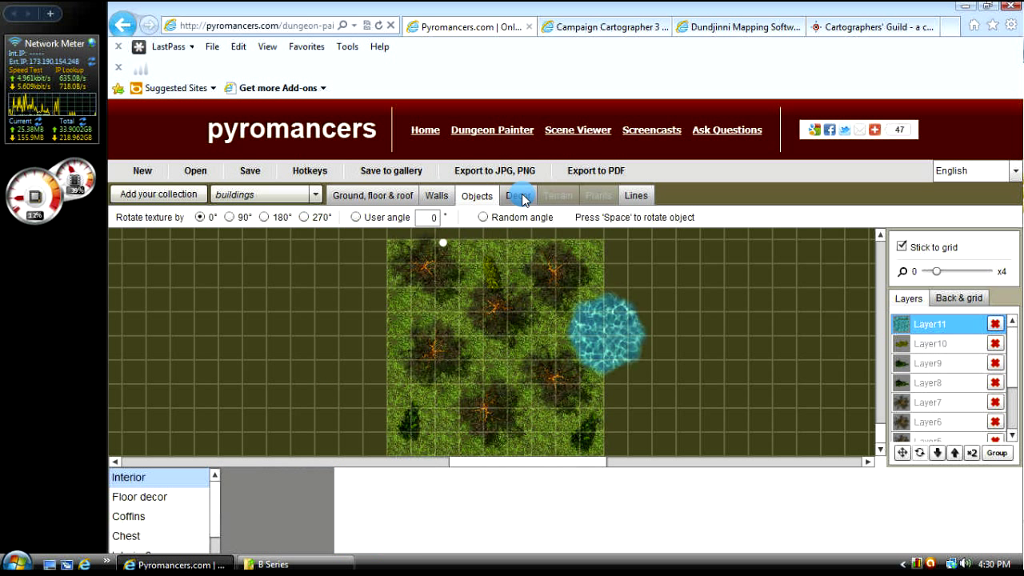
{"action": "left_click", "coordinate": [520, 197]}
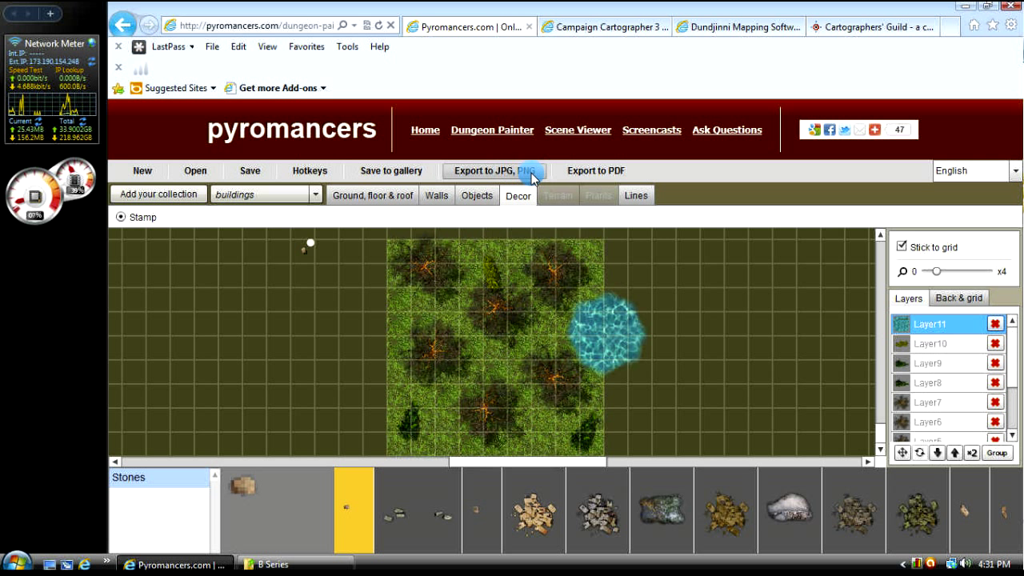
Step: Set the export cell size to 50 pixels and crop tightly to the grass edges for JPG
{"action": "left_click", "coordinate": [501, 174]}
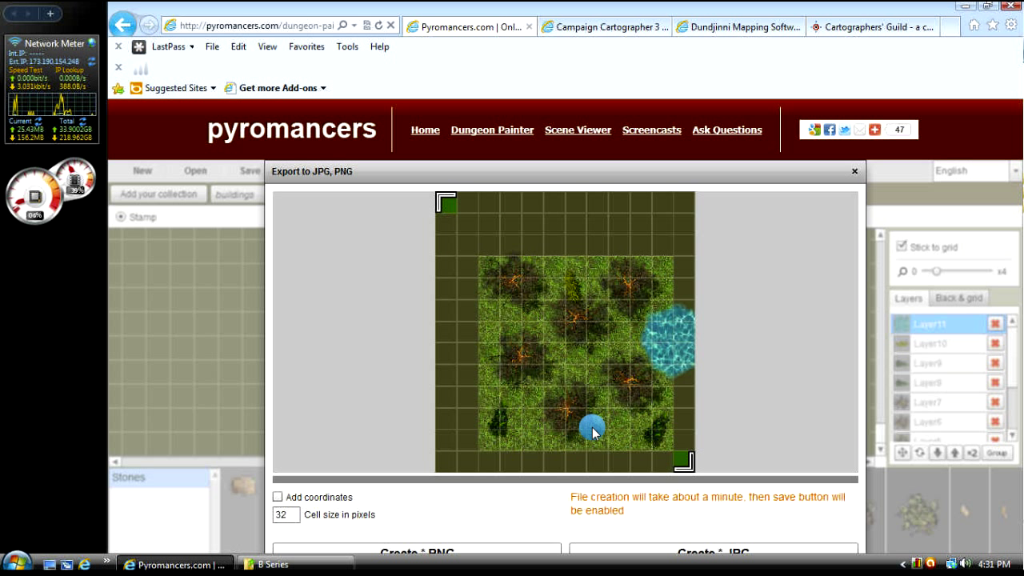
{"action": "double_click", "coordinate": [281, 515]}
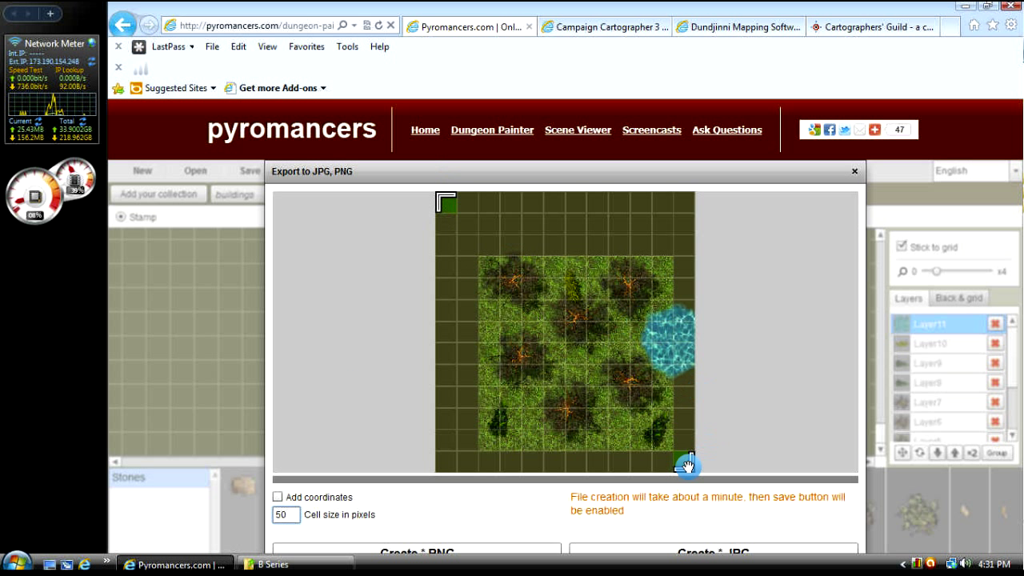
{"action": "left_click_drag", "start_coordinate": [685, 465], "coordinate": [666, 444]}
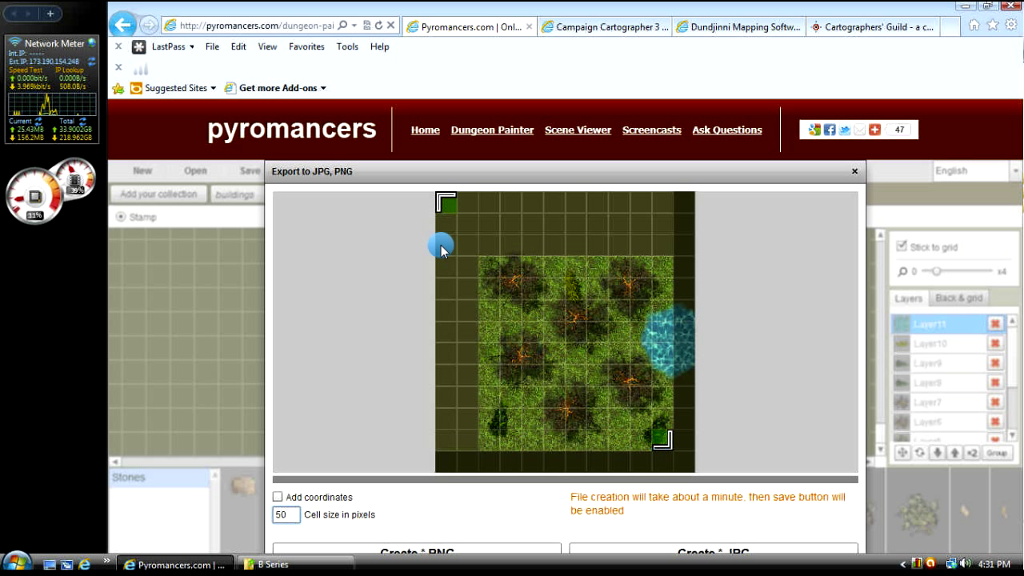
{"action": "left_click_drag", "start_coordinate": [457, 217], "coordinate": [488, 261]}
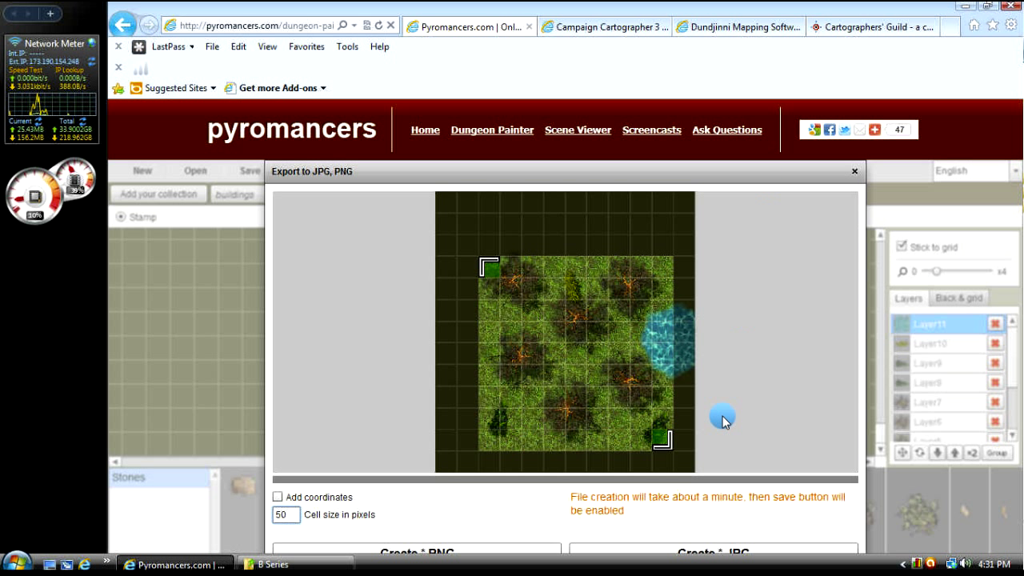
{"action": "left_click", "coordinate": [722, 545]}
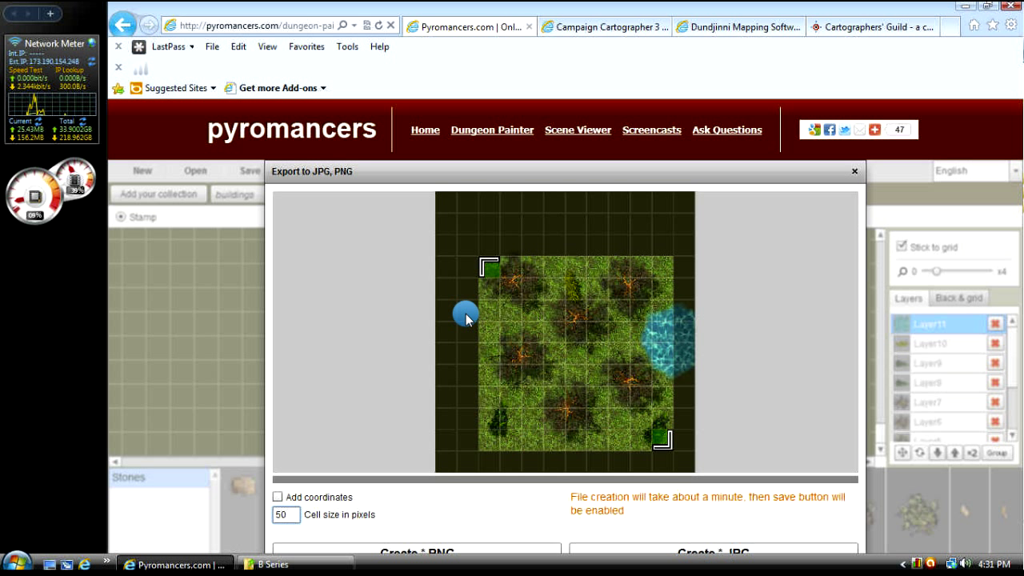
{"action": "left_click_drag", "start_coordinate": [633, 171], "coordinate": [624, 152]}
Step: Generate the JPG image of the cropped grass clearing map
{"action": "left_click", "coordinate": [730, 528]}
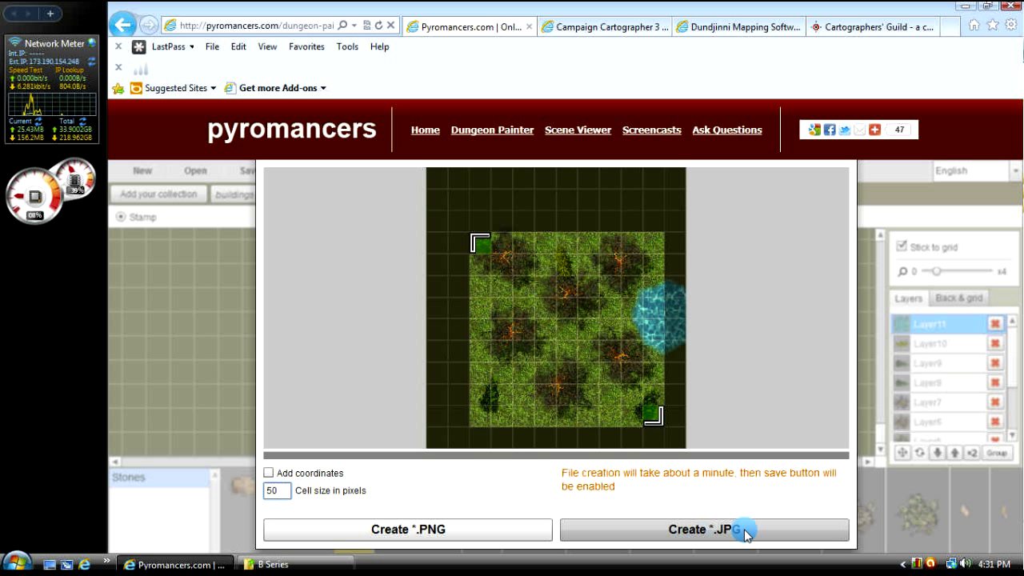
{"action": "left_click", "coordinate": [449, 530]}
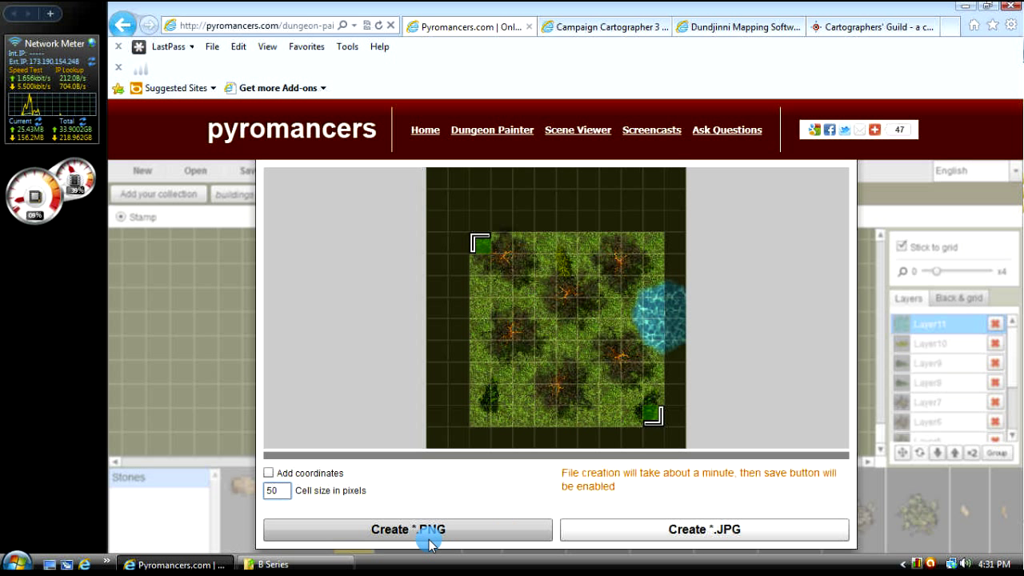
{"action": "left_click", "coordinate": [314, 520]}
{"action": "left_click", "coordinate": [418, 536]}
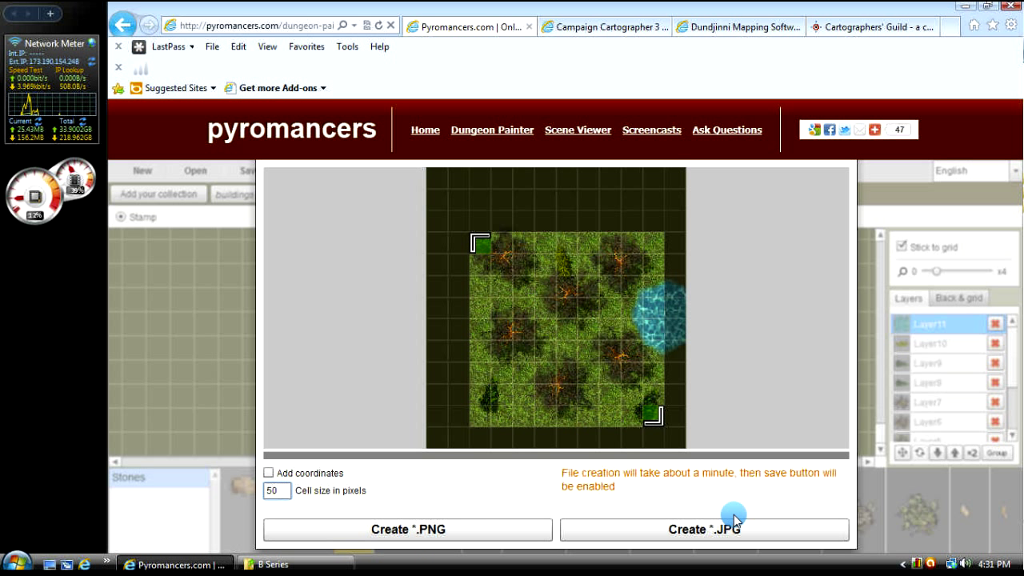
{"action": "left_click", "coordinate": [706, 535]}
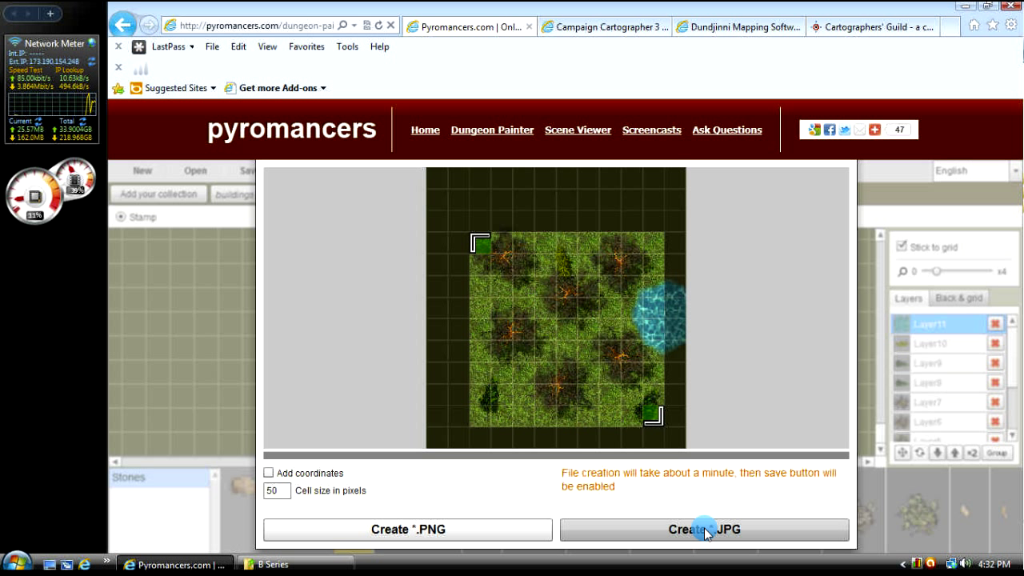
{"action": "left_click", "coordinate": [706, 530]}
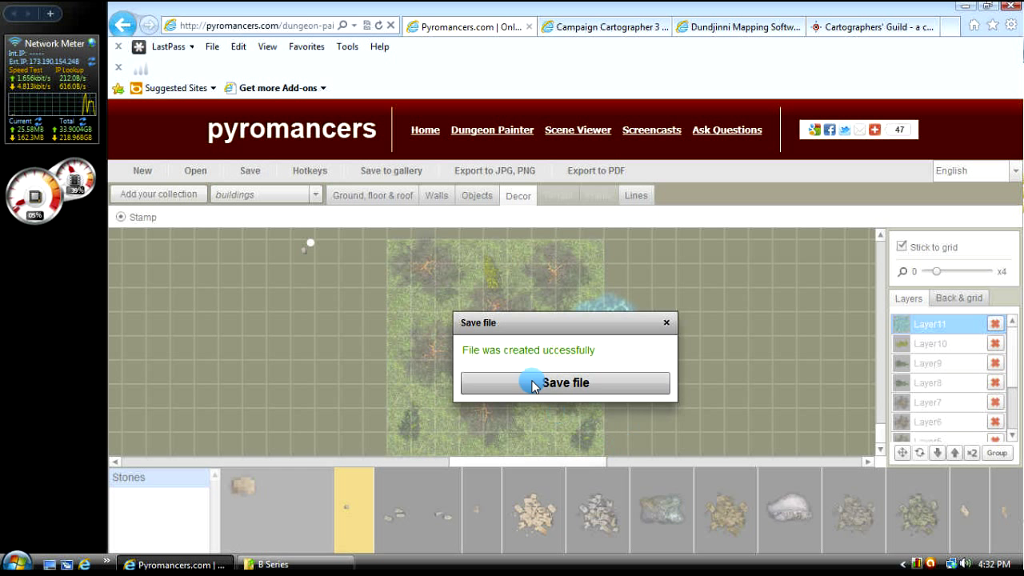
Step: Save the generated image to the Desktop as map12x13.jpg
{"action": "left_click", "coordinate": [496, 382]}
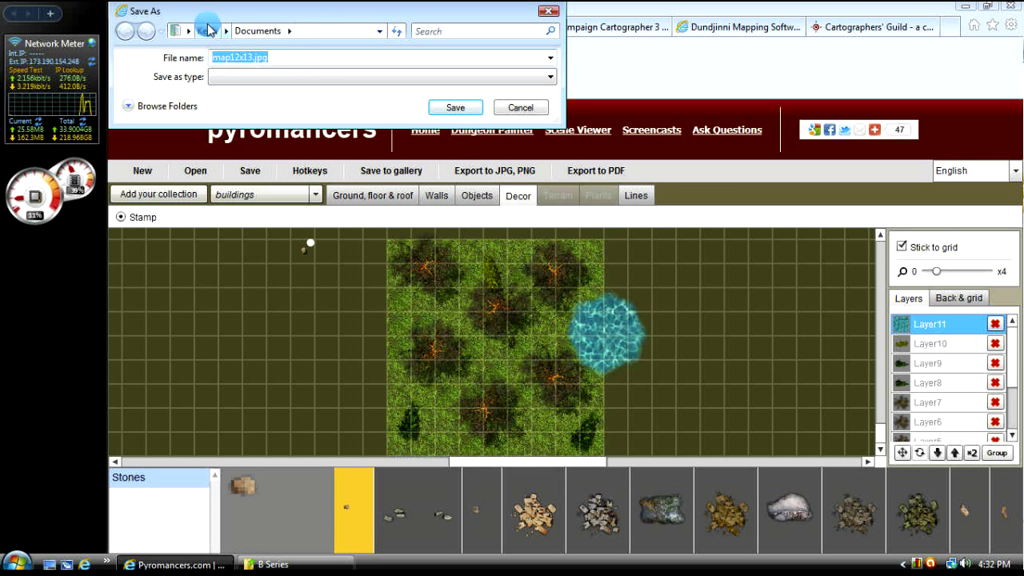
{"action": "left_click", "coordinate": [208, 32]}
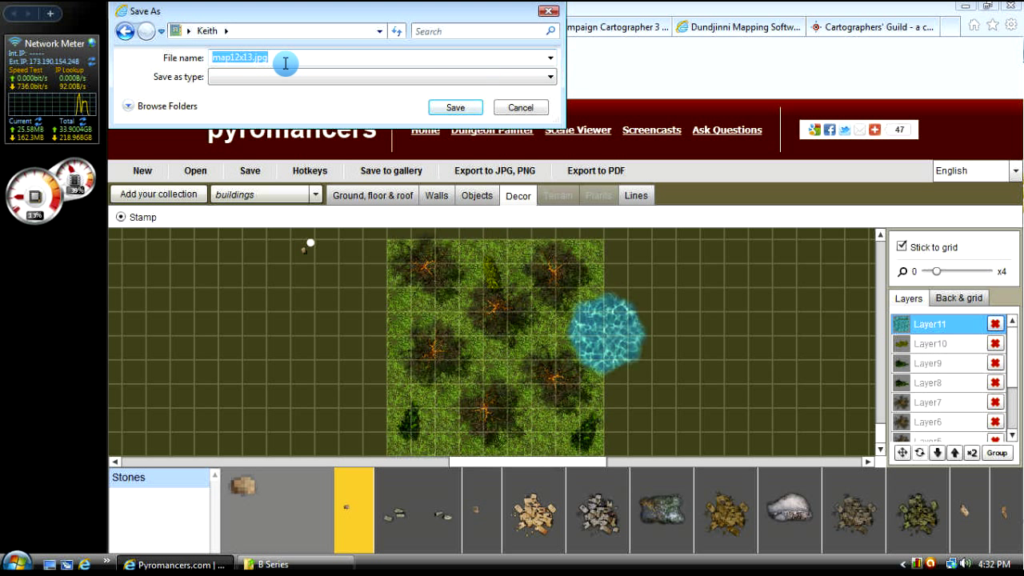
{"action": "left_click", "coordinate": [381, 30]}
{"action": "left_click", "coordinate": [380, 31]}
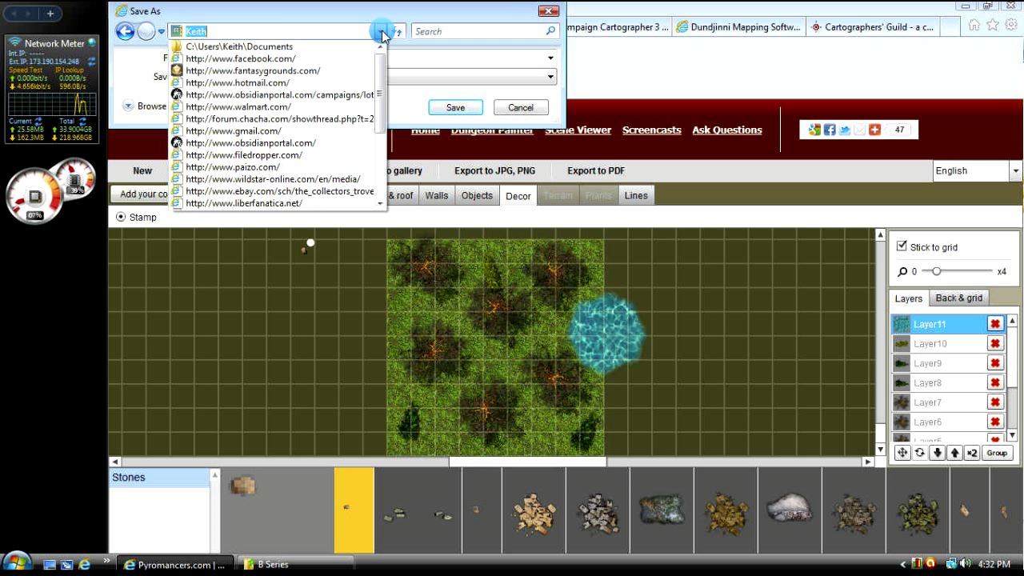
{"action": "left_click", "coordinate": [381, 31]}
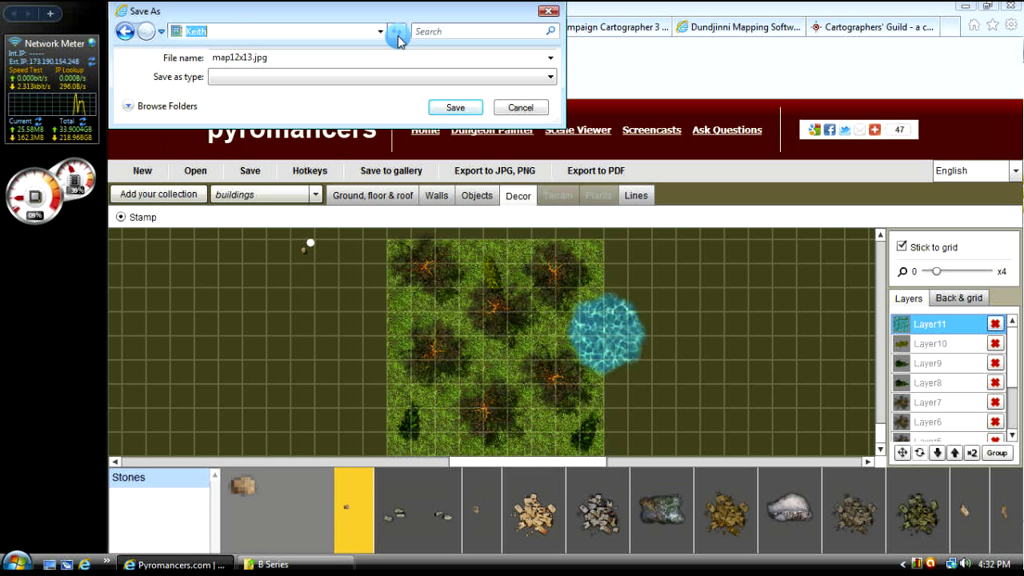
{"action": "left_click", "coordinate": [128, 105]}
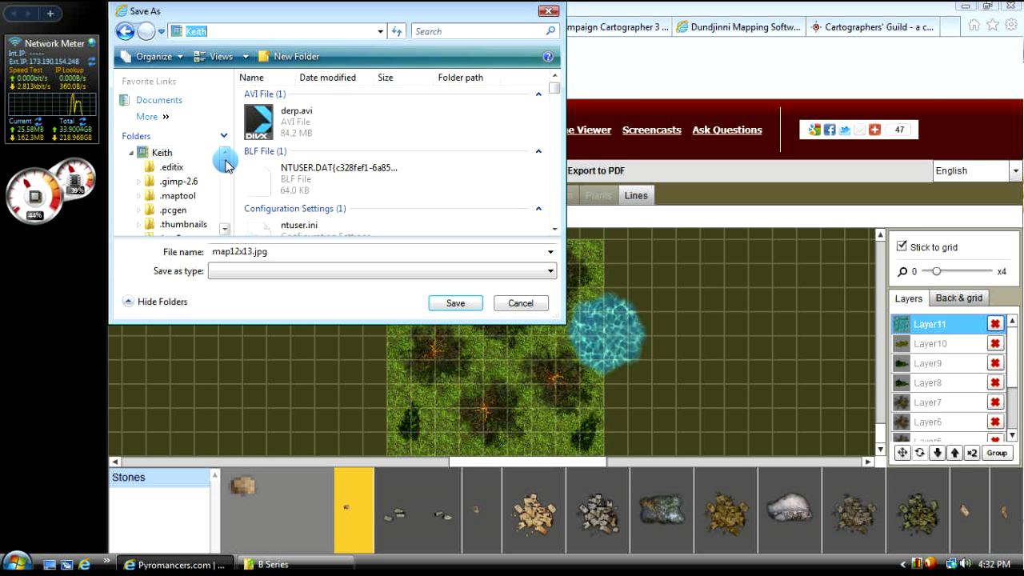
{"action": "left_click", "coordinate": [225, 151]}
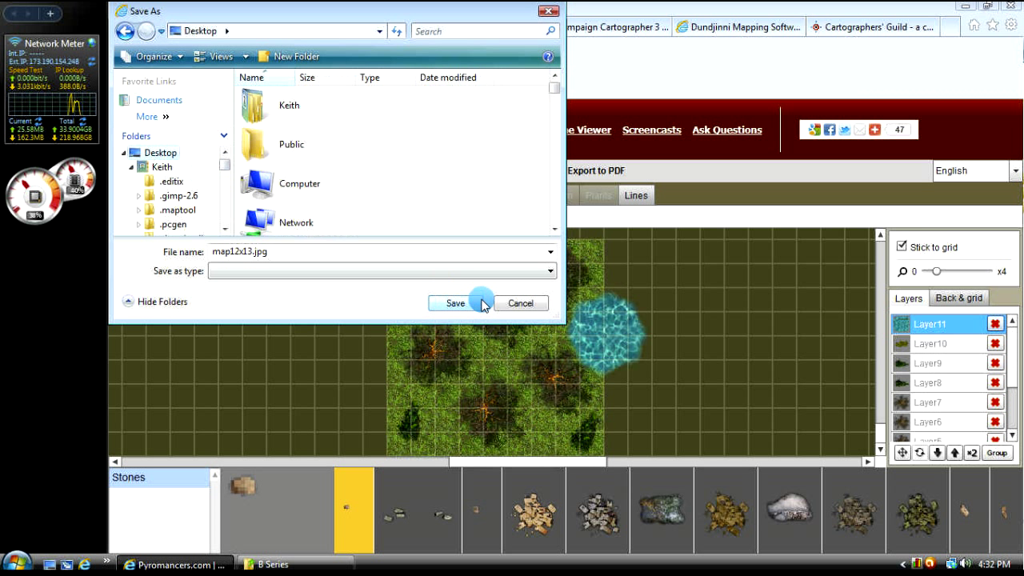
{"action": "left_click", "coordinate": [456, 303]}
{"action": "left_click", "coordinate": [337, 316]}
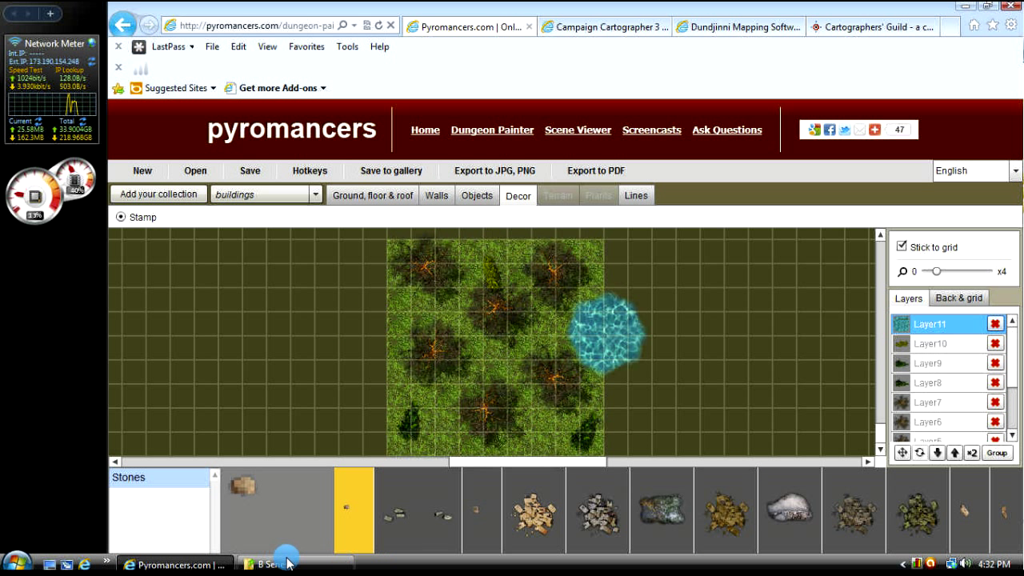
Step: Re-export the map as JPG and save it to the Desktop named 'Woods encounter.jpg'
{"action": "left_click", "coordinate": [518, 168]}
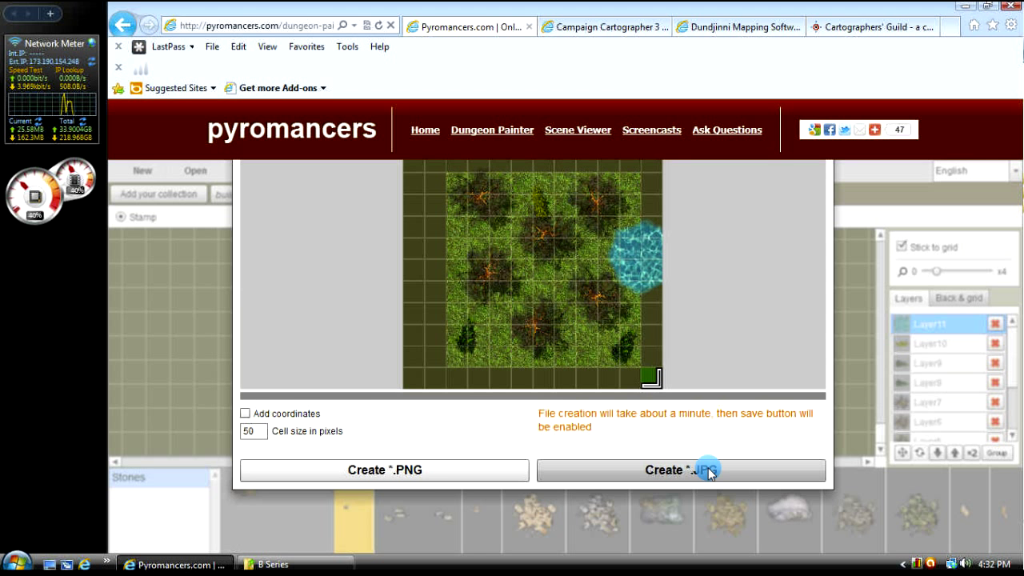
{"action": "left_click", "coordinate": [709, 472]}
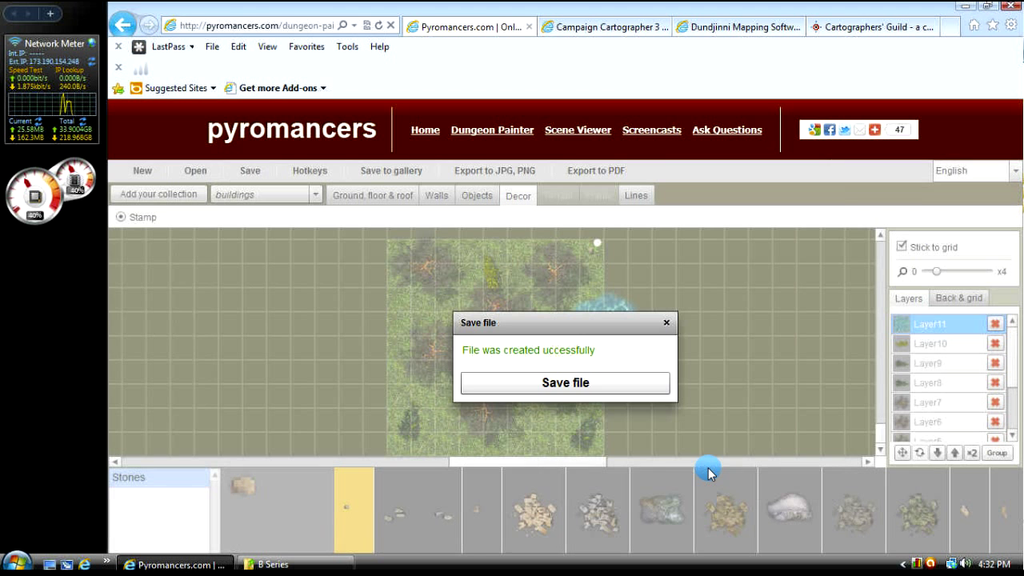
{"action": "left_click", "coordinate": [560, 386]}
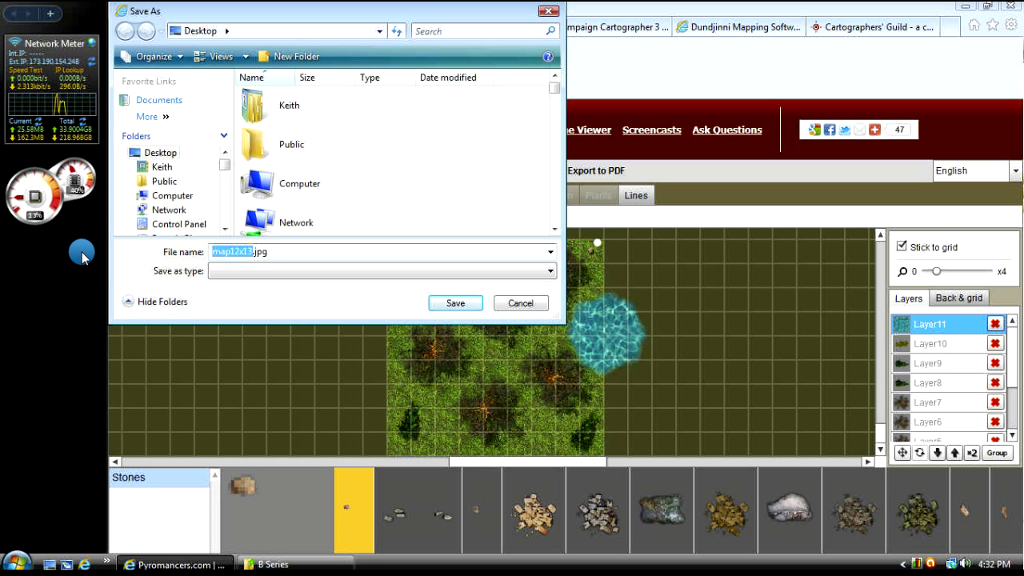
{"action": "type", "text": "Woods encounter"}
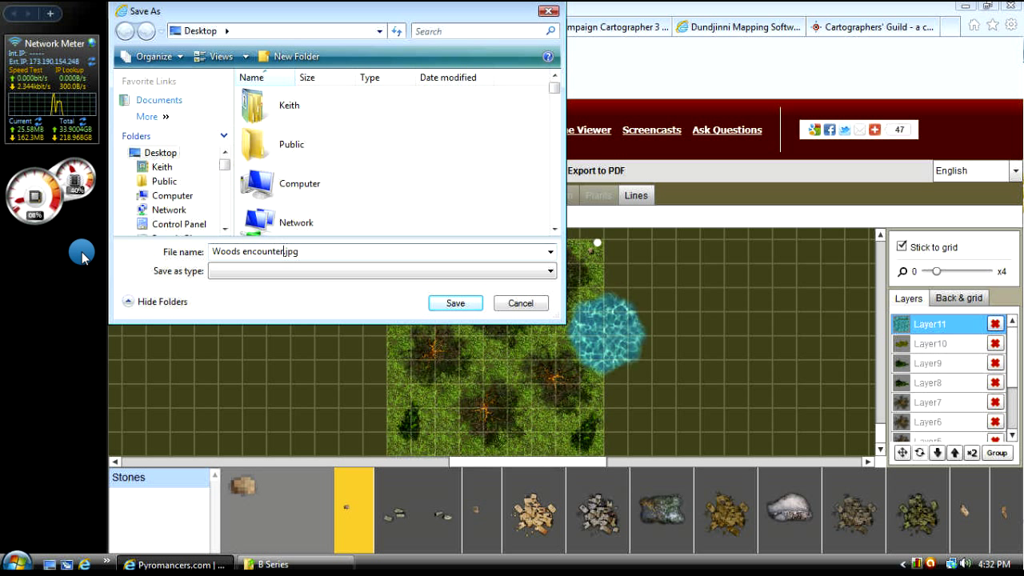
{"action": "left_click", "coordinate": [457, 307]}
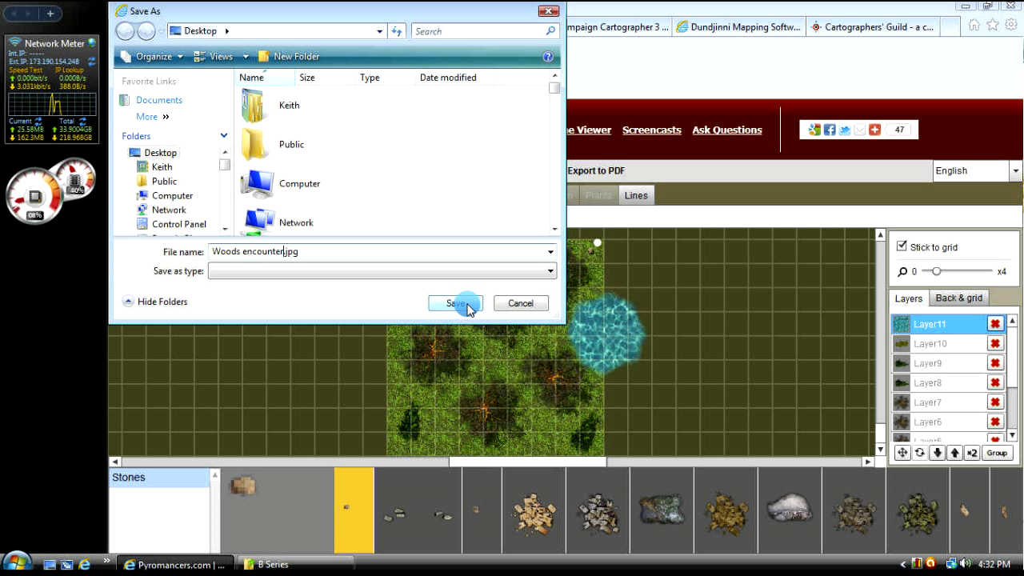
{"action": "left_click", "coordinate": [456, 303]}
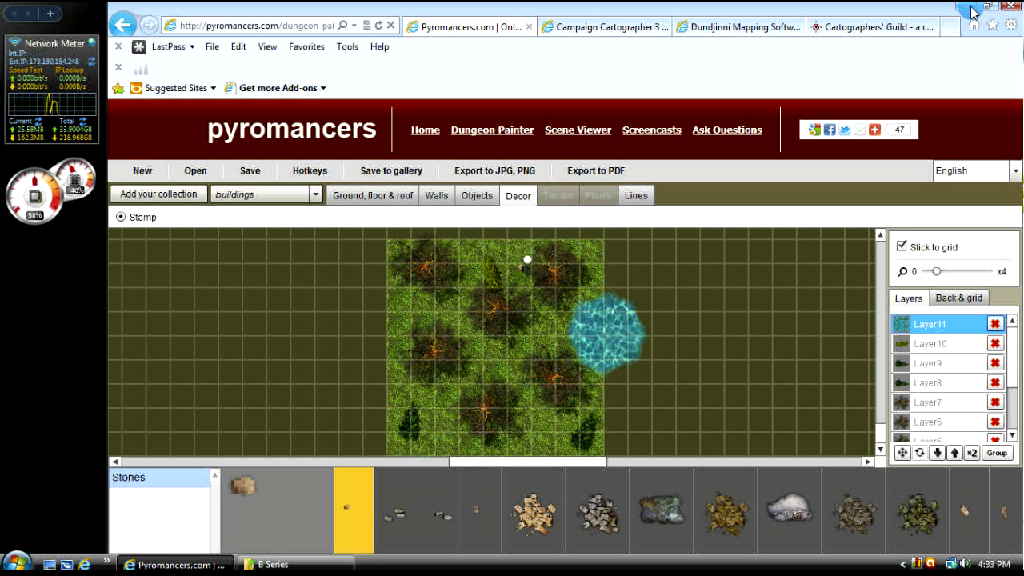
Step: Open Woods encounter.jpg and map12x13.jpg from the desktop in Corel Instant Viewer to compare crops
{"action": "left_click", "coordinate": [50, 568]}
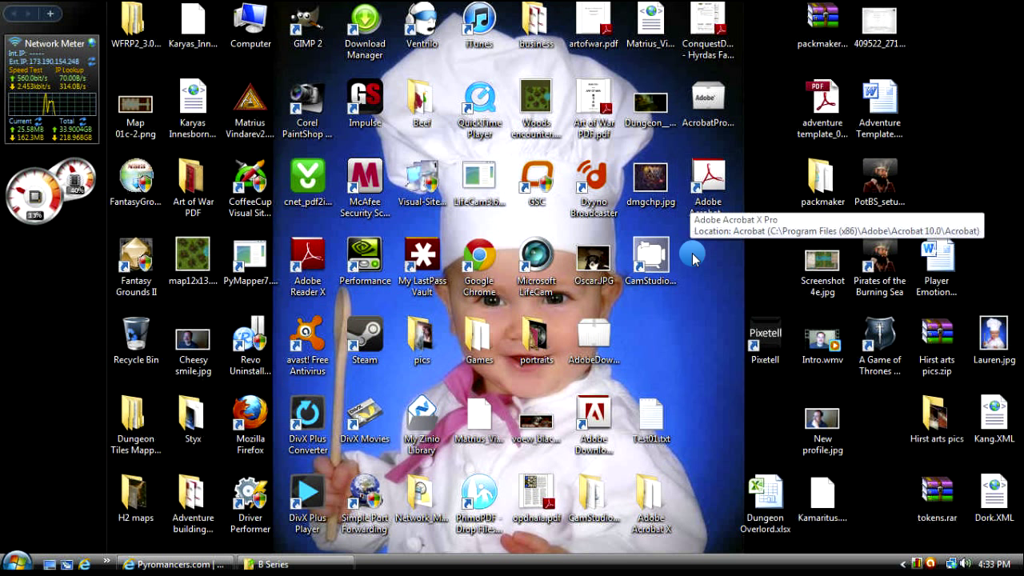
{"action": "left_click", "coordinate": [199, 247]}
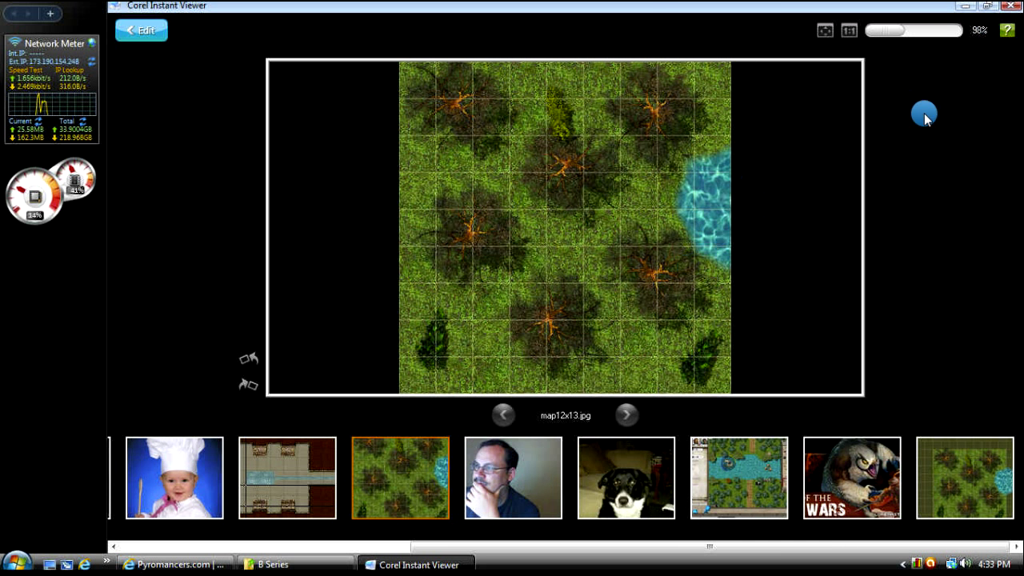
{"action": "left_click", "coordinate": [1017, 7]}
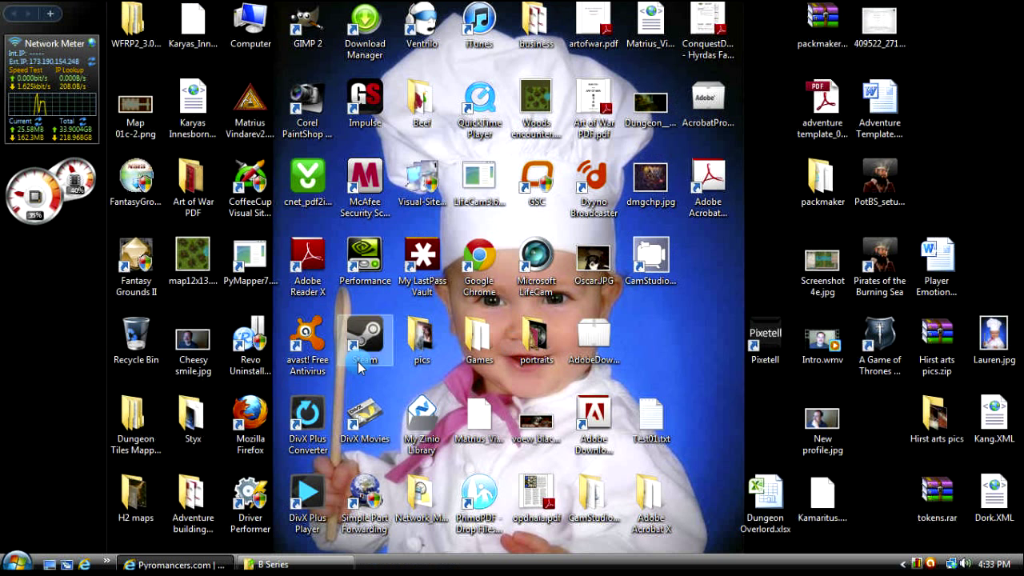
{"action": "double_click", "coordinate": [537, 100]}
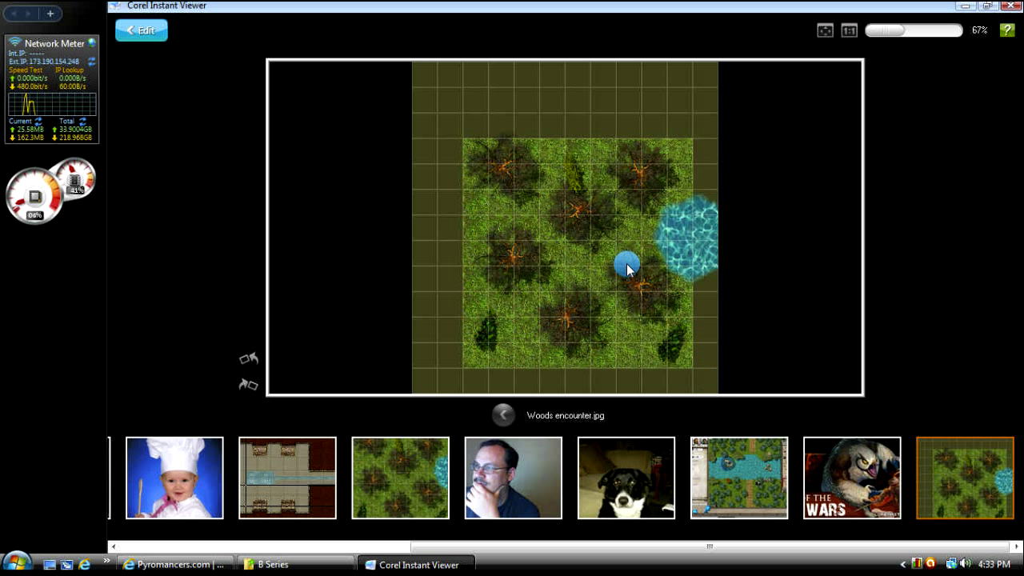
{"action": "left_click", "coordinate": [1014, 7]}
{"action": "double_click", "coordinate": [192, 257]}
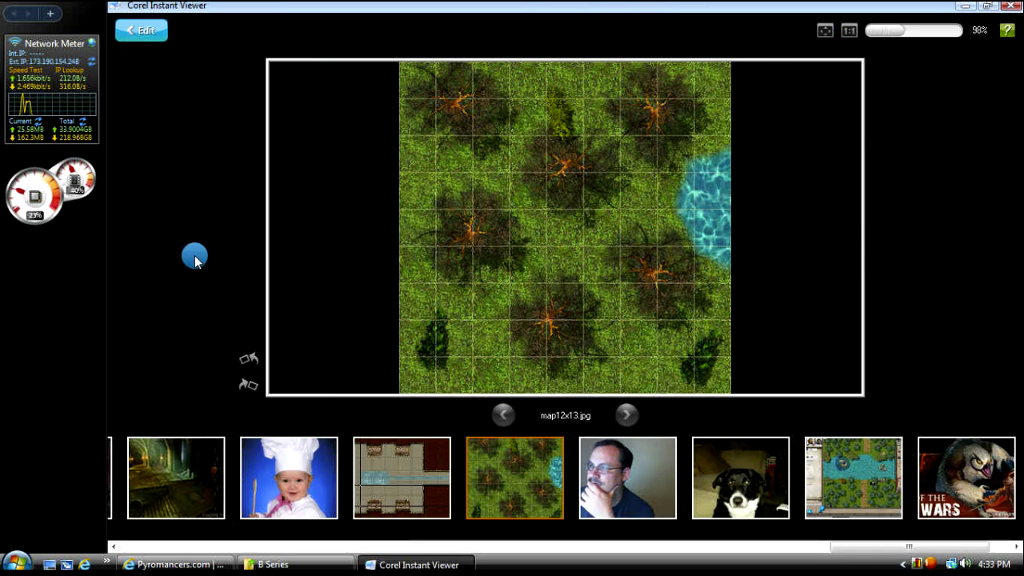
Step: Open the Fantasy Grounds II Application Data Folder from the Start menu's All Programs
{"action": "left_click", "coordinate": [1015, 6]}
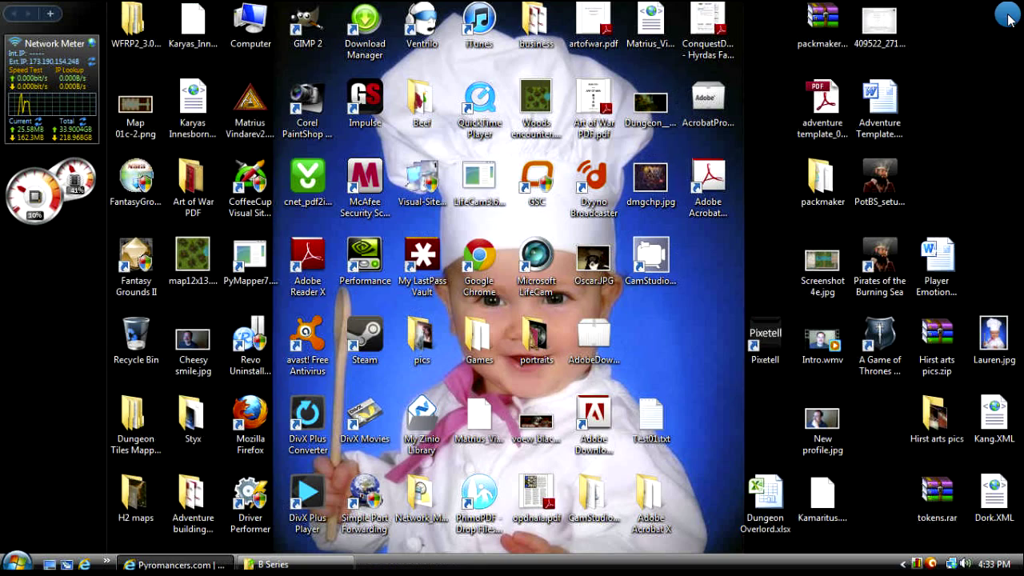
{"action": "left_click", "coordinate": [208, 243]}
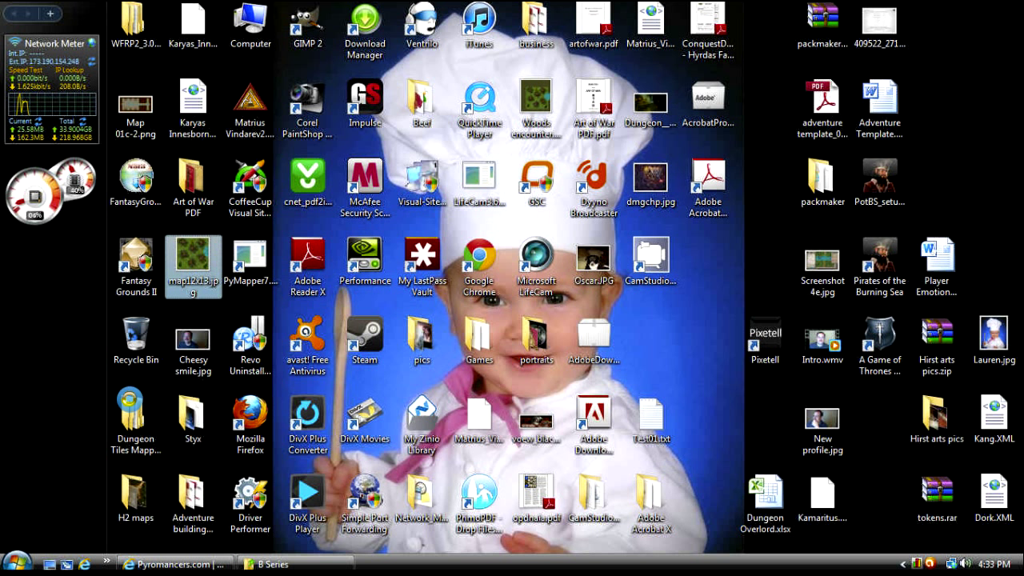
{"action": "left_click", "coordinate": [16, 560]}
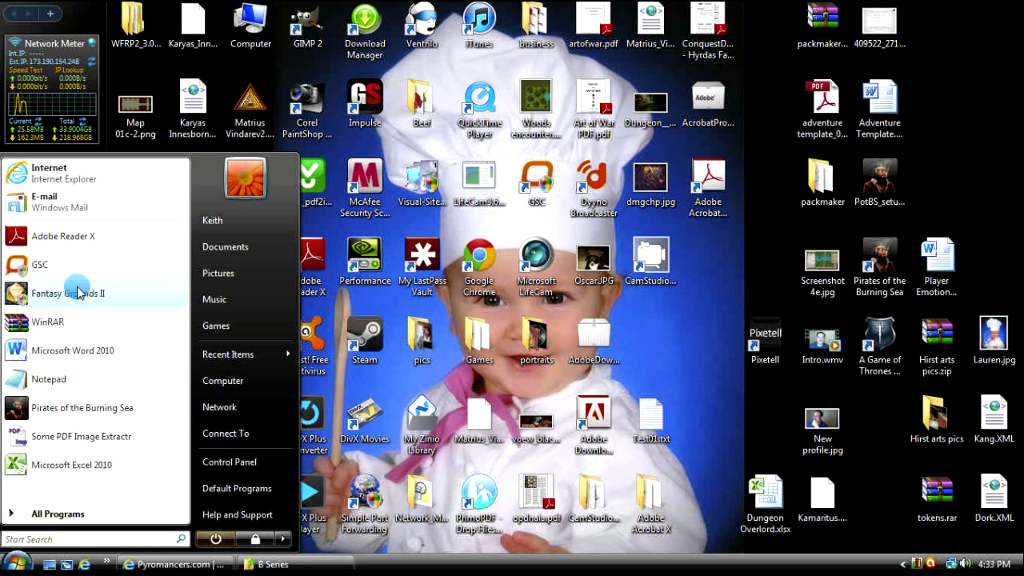
{"action": "left_click", "coordinate": [68, 516]}
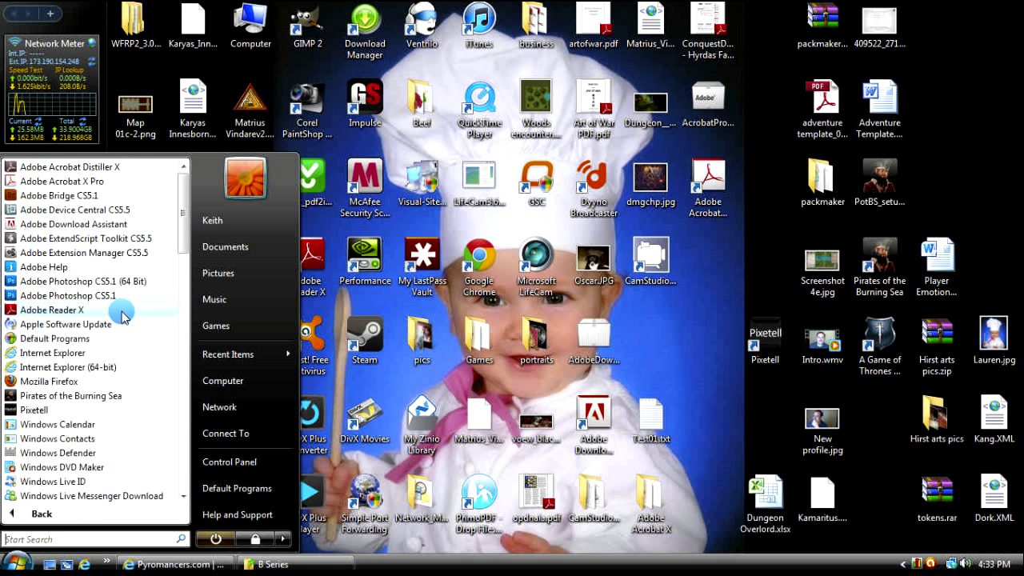
{"action": "left_click_drag", "start_coordinate": [178, 222], "coordinate": [184, 367]}
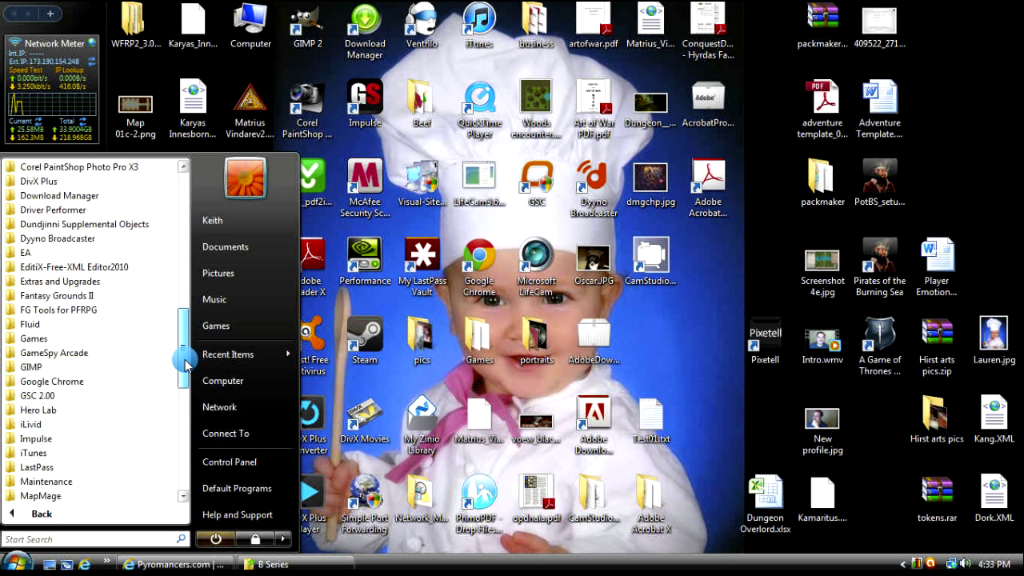
{"action": "left_click", "coordinate": [63, 296]}
{"action": "left_click", "coordinate": [85, 313]}
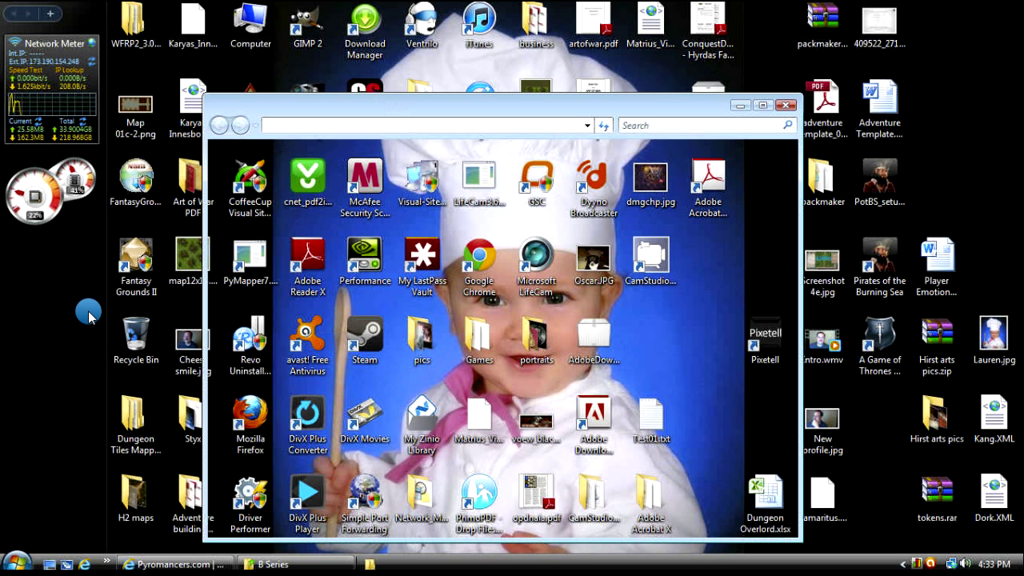
Step: In campaigns > Random Encounters > images, rename map12x13.jpg to 'Woods Encounter.jpg'
{"action": "double_click", "coordinate": [374, 203]}
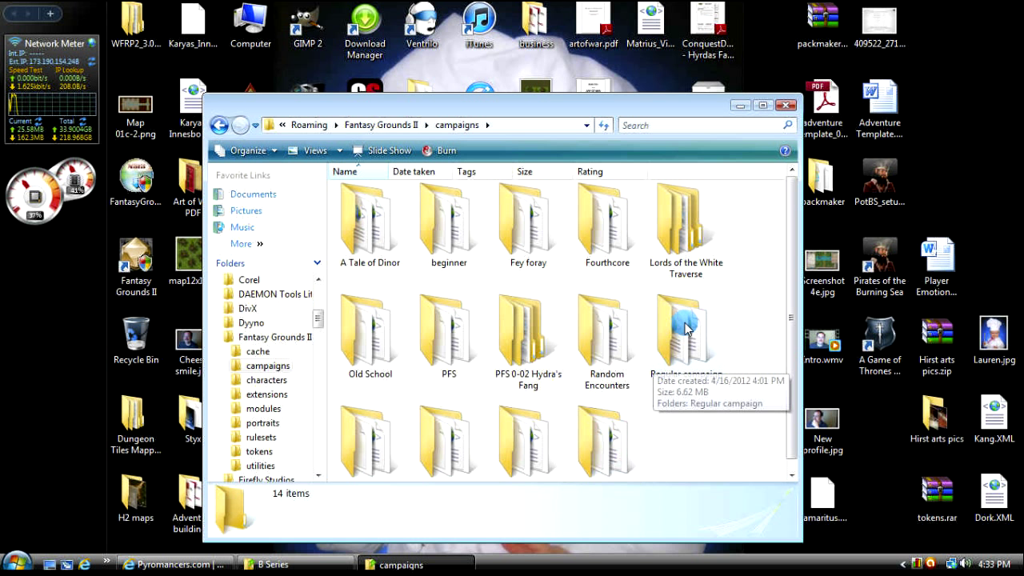
{"action": "double_click", "coordinate": [611, 336]}
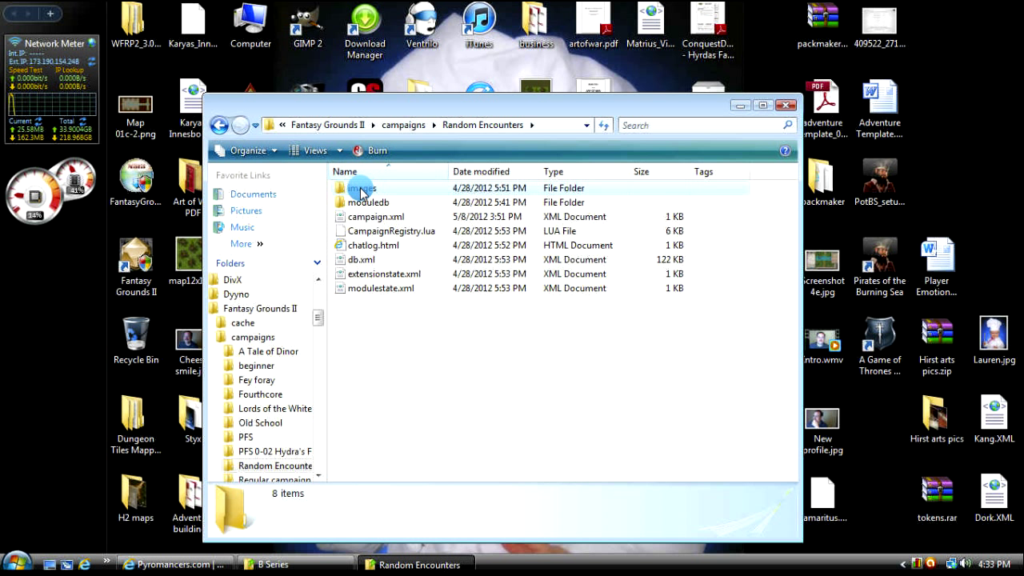
{"action": "double_click", "coordinate": [361, 191]}
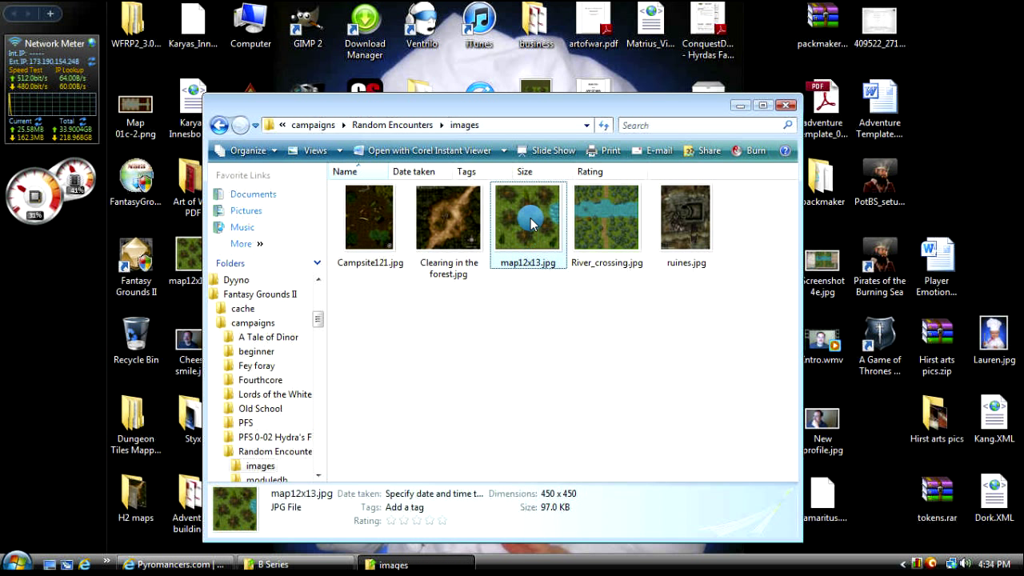
{"action": "left_click", "coordinate": [542, 268]}
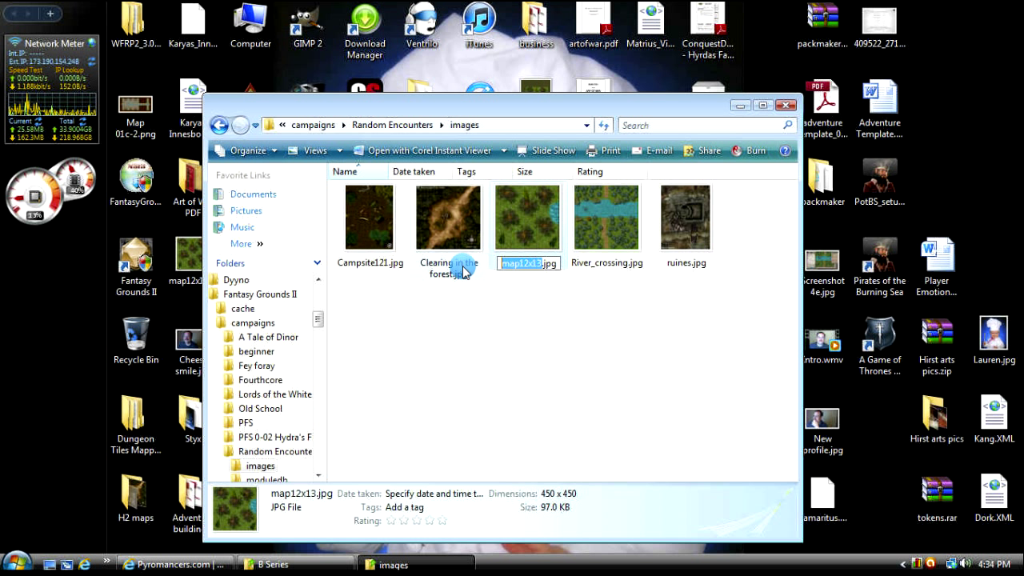
{"action": "type", "text": "Woods Encounter"}
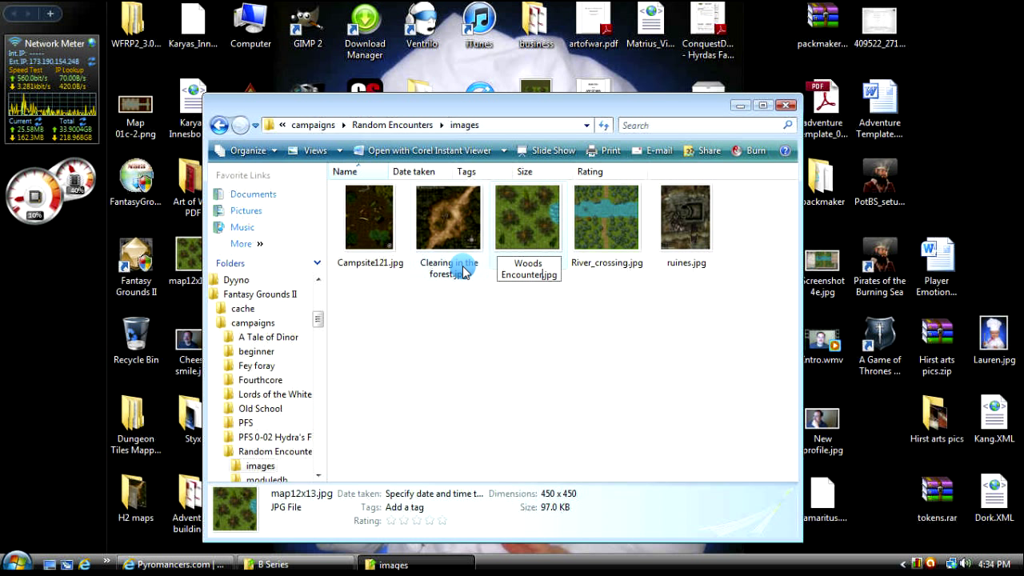
{"action": "left_click", "coordinate": [492, 391]}
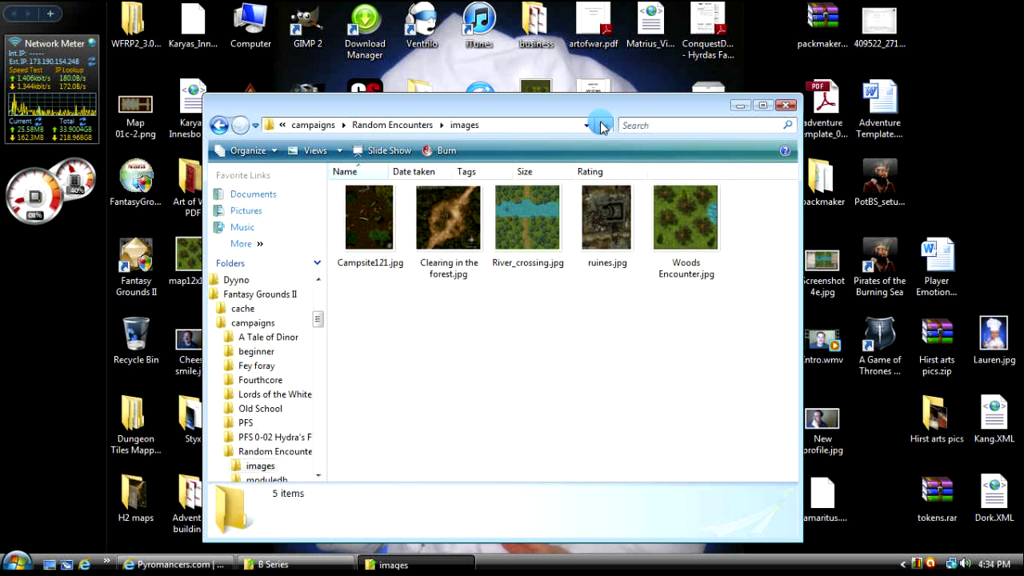
Step: Close the images folder and view the Campaign Cartographer, Dundjinni and Cartographers' Guild tabs, ending on Pyromancers
{"action": "left_click", "coordinate": [786, 108]}
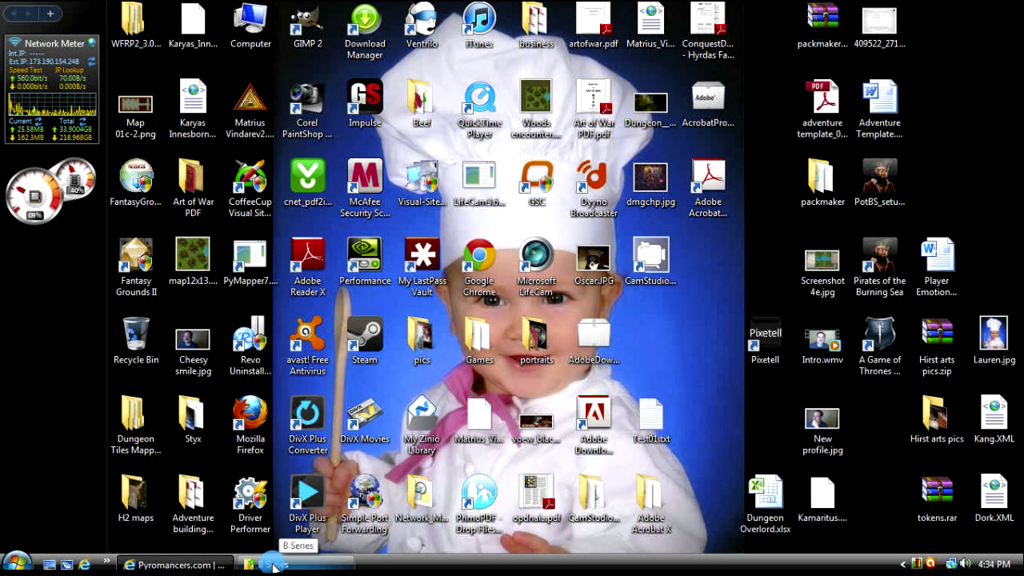
{"action": "left_click", "coordinate": [214, 565]}
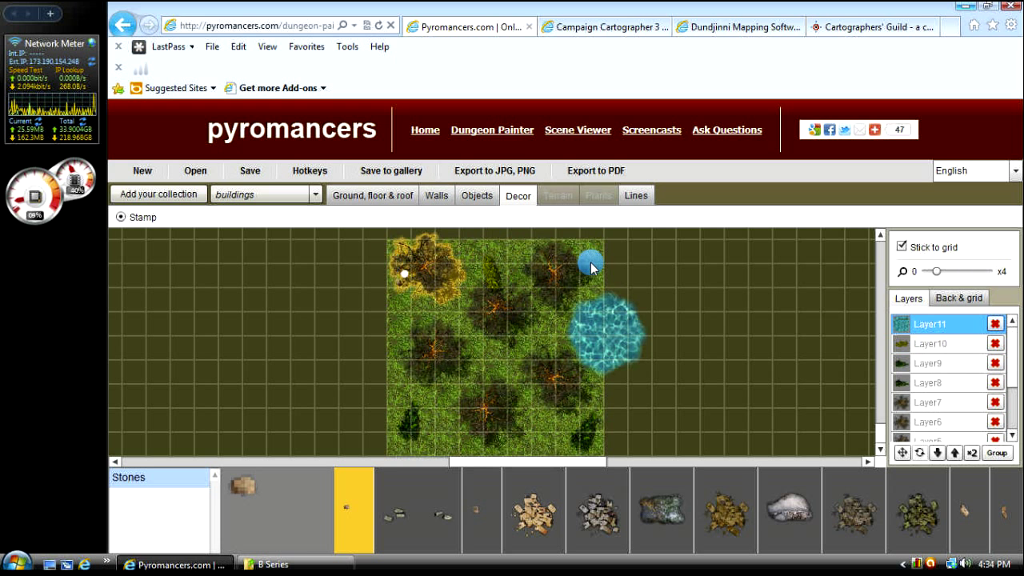
{"action": "left_click", "coordinate": [615, 27]}
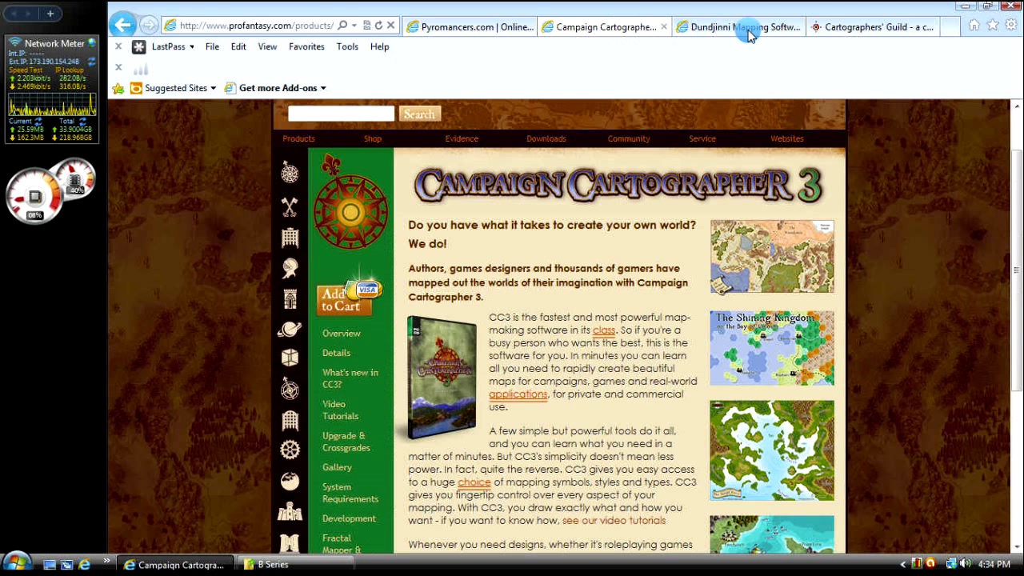
{"action": "left_click", "coordinate": [728, 26]}
{"action": "left_click", "coordinate": [898, 27]}
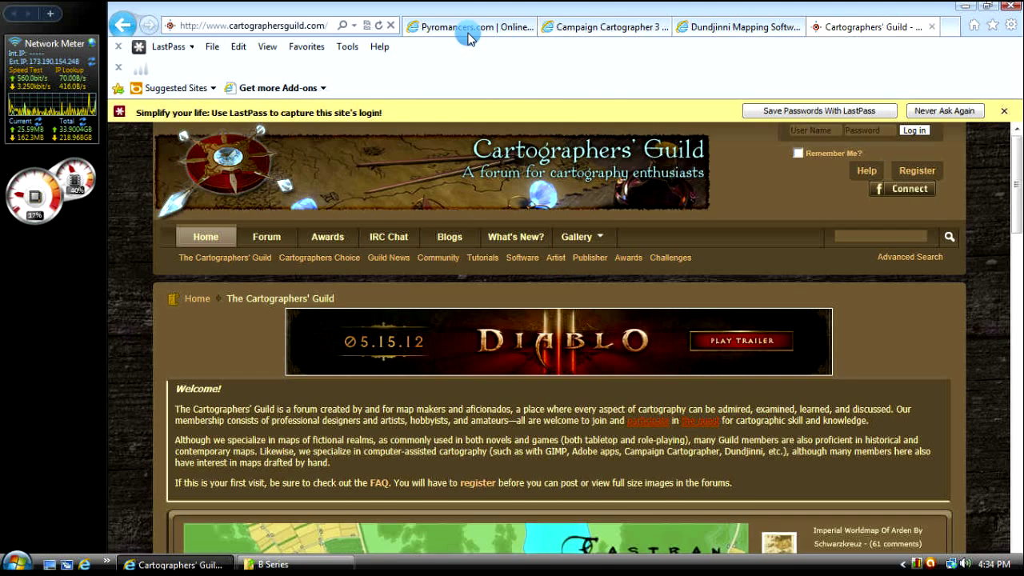
{"action": "left_click", "coordinate": [464, 26]}
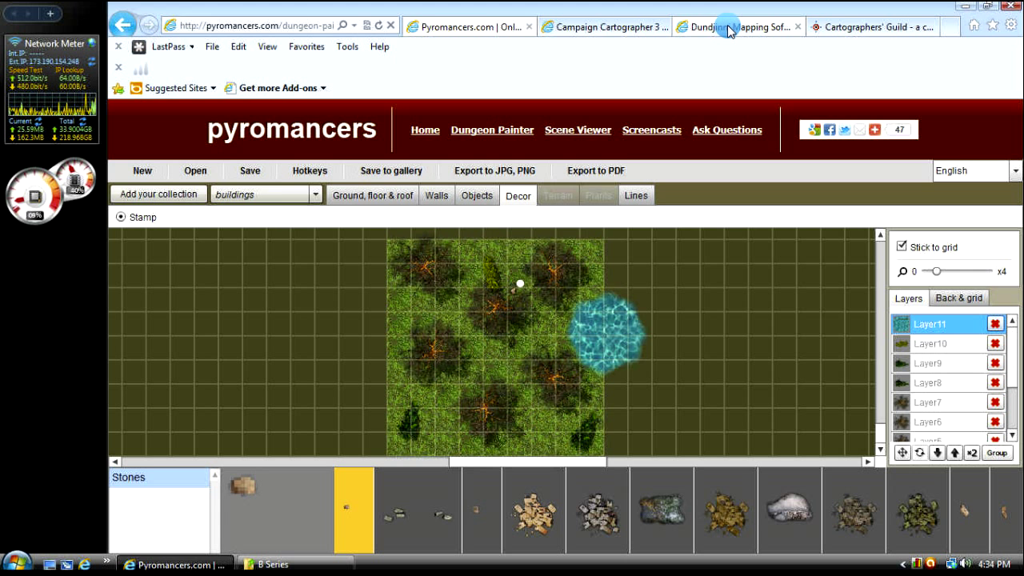
{"action": "left_click", "coordinate": [729, 28]}
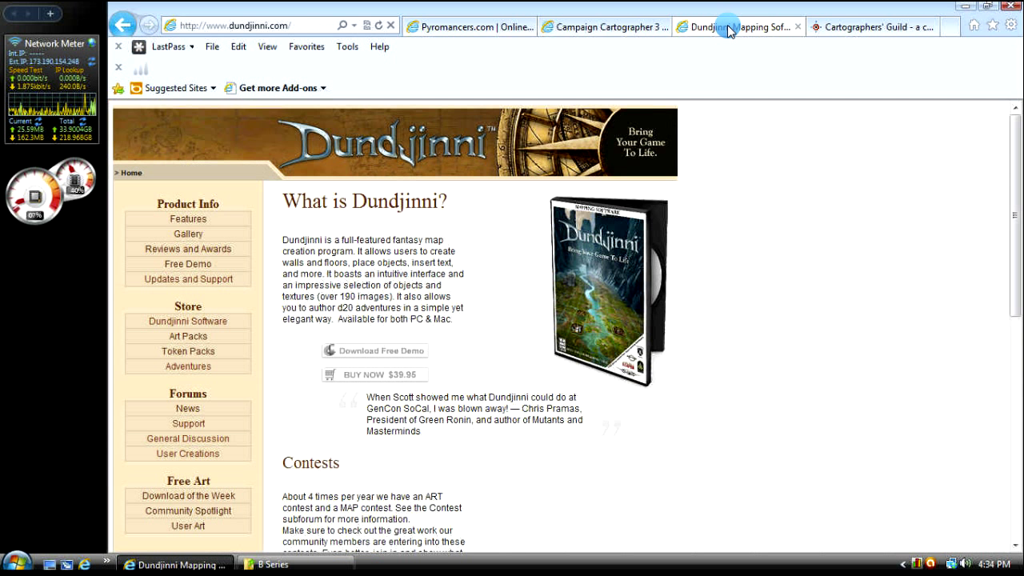
{"action": "left_click", "coordinate": [480, 26]}
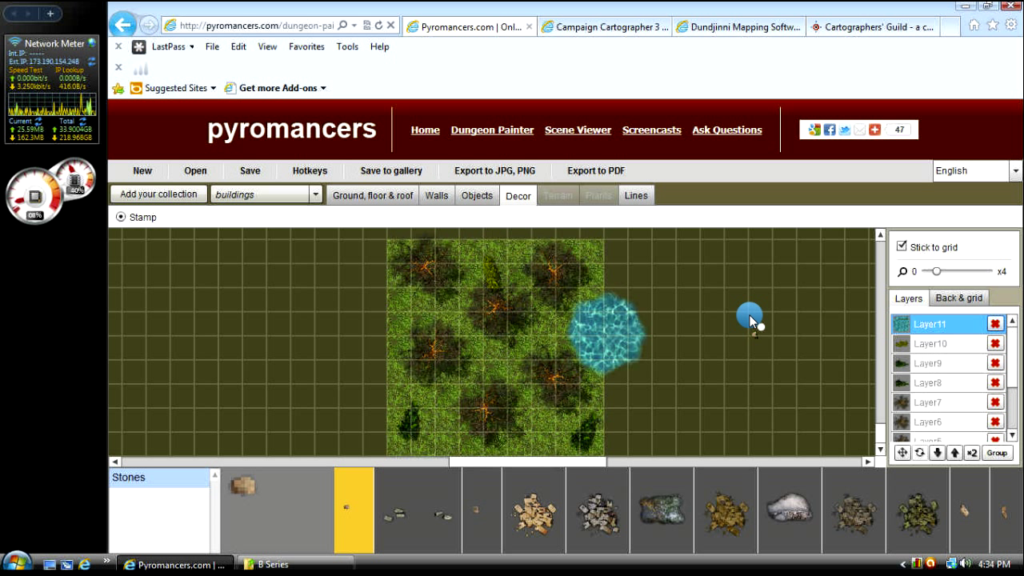
Step: From the desktop, open H2 M 2.jpg from the H2 maps folder in Corel Instant Viewer
{"action": "left_click", "coordinate": [49, 564]}
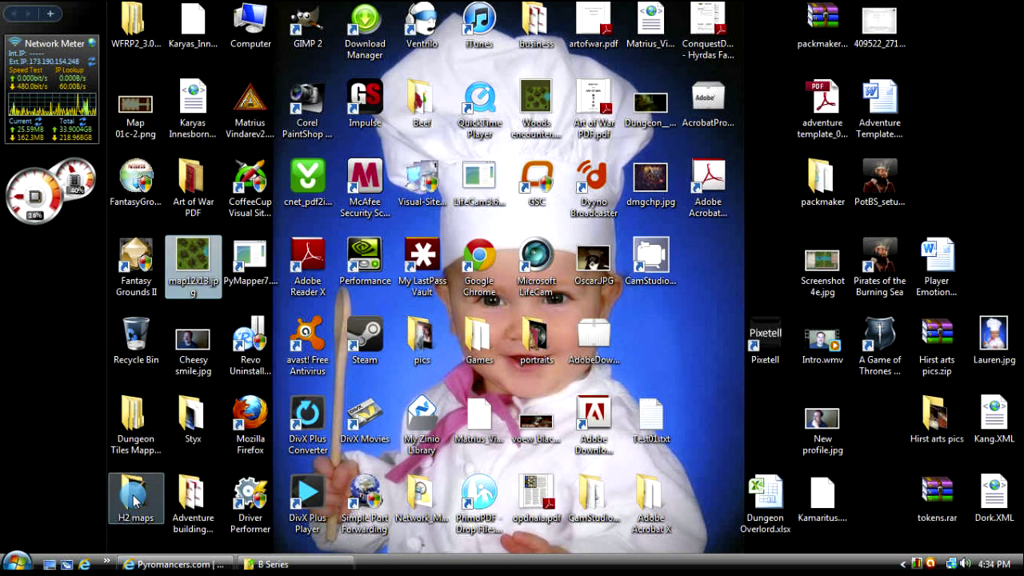
{"action": "double_click", "coordinate": [132, 490]}
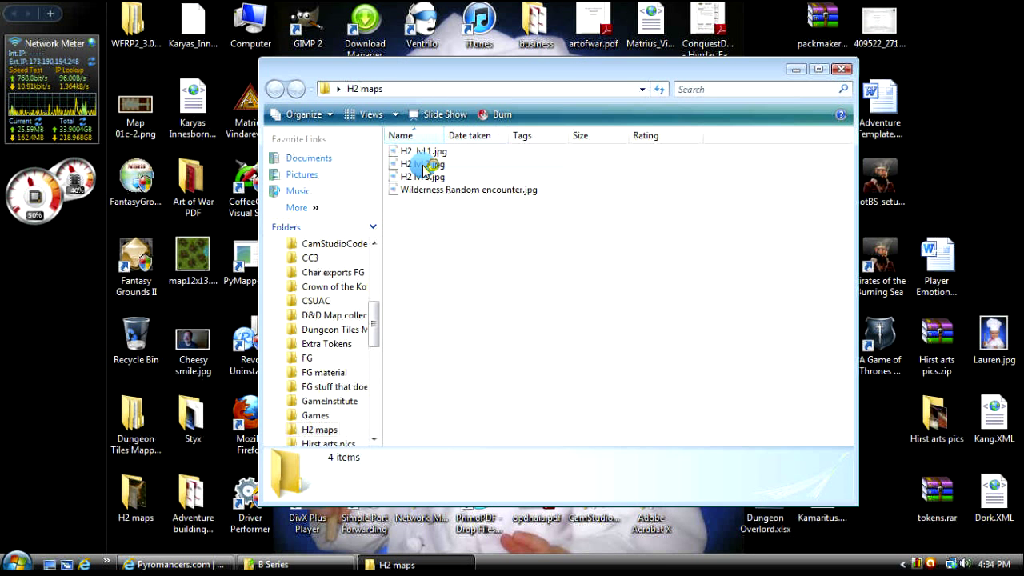
{"action": "double_click", "coordinate": [422, 165]}
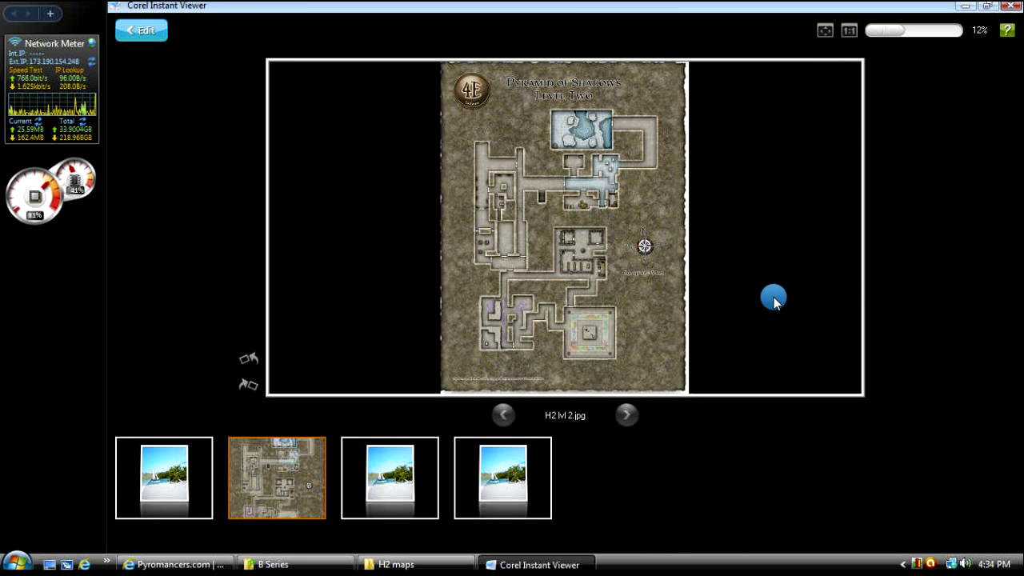
Step: View the map at 1:1 size and pan over the ice room, title and lower rooms
{"action": "left_click", "coordinate": [850, 33]}
{"action": "scroll", "coordinate": [727, 173], "scroll_direction": "down", "scroll_amount": 5}
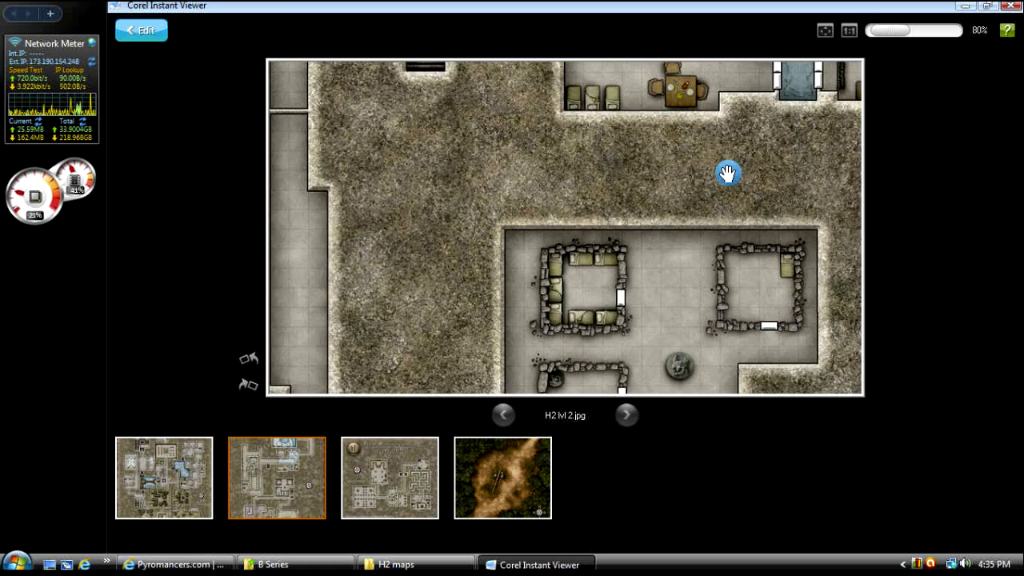
{"action": "scroll", "coordinate": [728, 172], "scroll_direction": "down", "scroll_amount": 1}
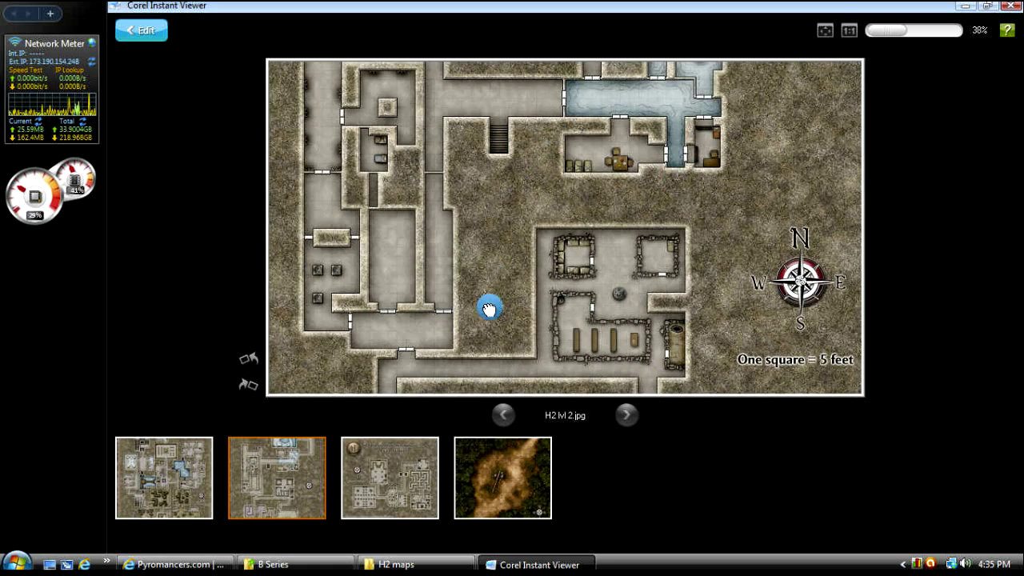
{"action": "left_click_drag", "start_coordinate": [487, 304], "coordinate": [479, 323]}
{"action": "left_click_drag", "start_coordinate": [647, 178], "coordinate": [776, 213]}
{"action": "left_click_drag", "start_coordinate": [439, 283], "coordinate": [550, 259]}
Step: Pan to the compass, scale label, right edge, icy top rooms and Level Two title
{"action": "mouse_move", "coordinate": [585, 369]}
{"action": "left_mouse_down"}
{"action": "mouse_move", "coordinate": [585, 280]}
{"action": "mouse_move", "coordinate": [560, 209]}
{"action": "left_mouse_up"}
{"action": "mouse_move", "coordinate": [589, 333]}
{"action": "left_mouse_down"}
{"action": "mouse_move", "coordinate": [590, 311]}
{"action": "mouse_move", "coordinate": [716, 167]}
{"action": "mouse_move", "coordinate": [580, 290]}
{"action": "mouse_move", "coordinate": [576, 107]}
{"action": "left_mouse_up"}
{"action": "left_click_drag", "start_coordinate": [763, 221], "coordinate": [448, 345]}
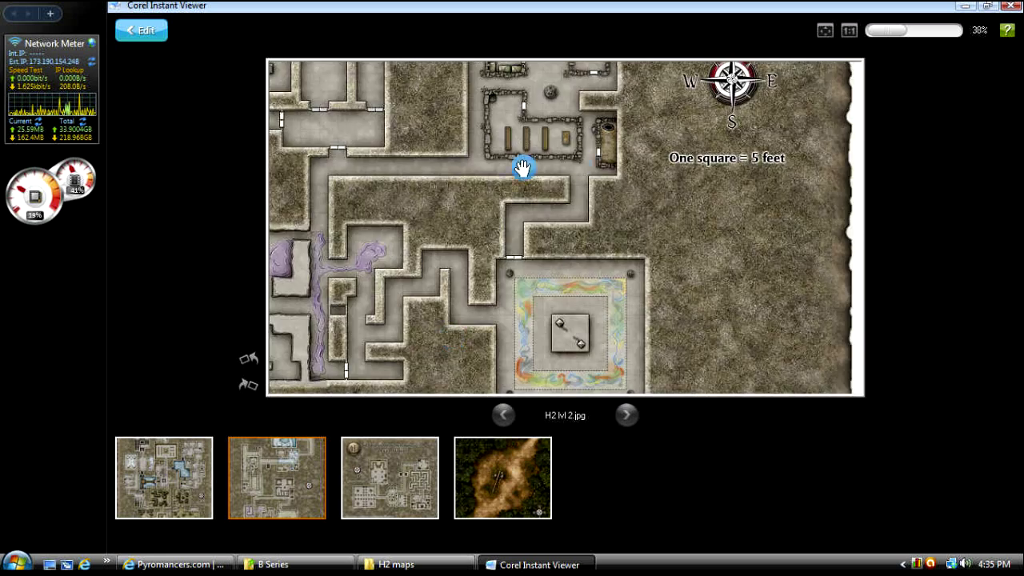
{"action": "left_click_drag", "start_coordinate": [507, 148], "coordinate": [482, 341]}
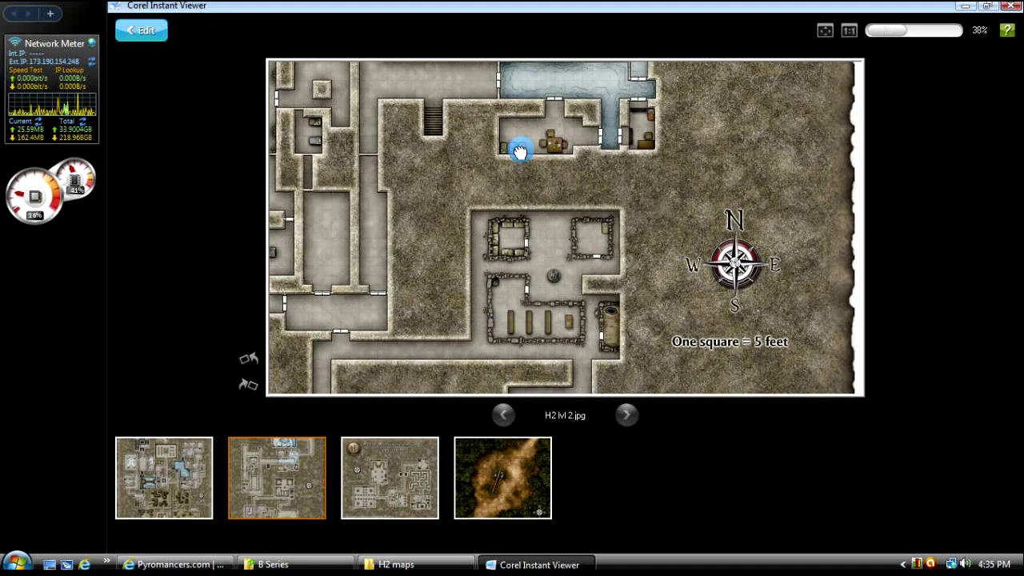
{"action": "left_click_drag", "start_coordinate": [521, 153], "coordinate": [553, 344]}
{"action": "left_click_drag", "start_coordinate": [476, 147], "coordinate": [691, 347]}
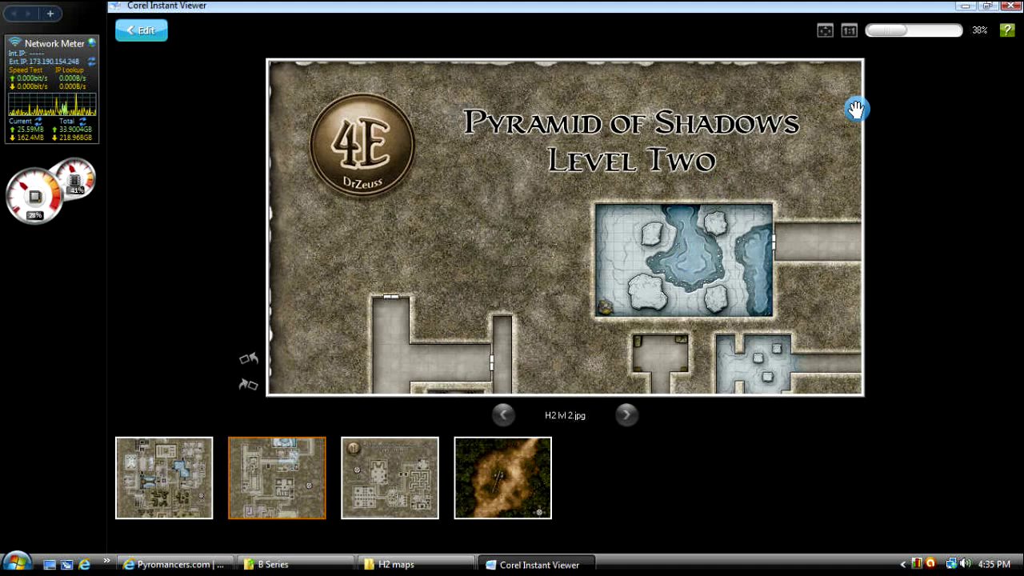